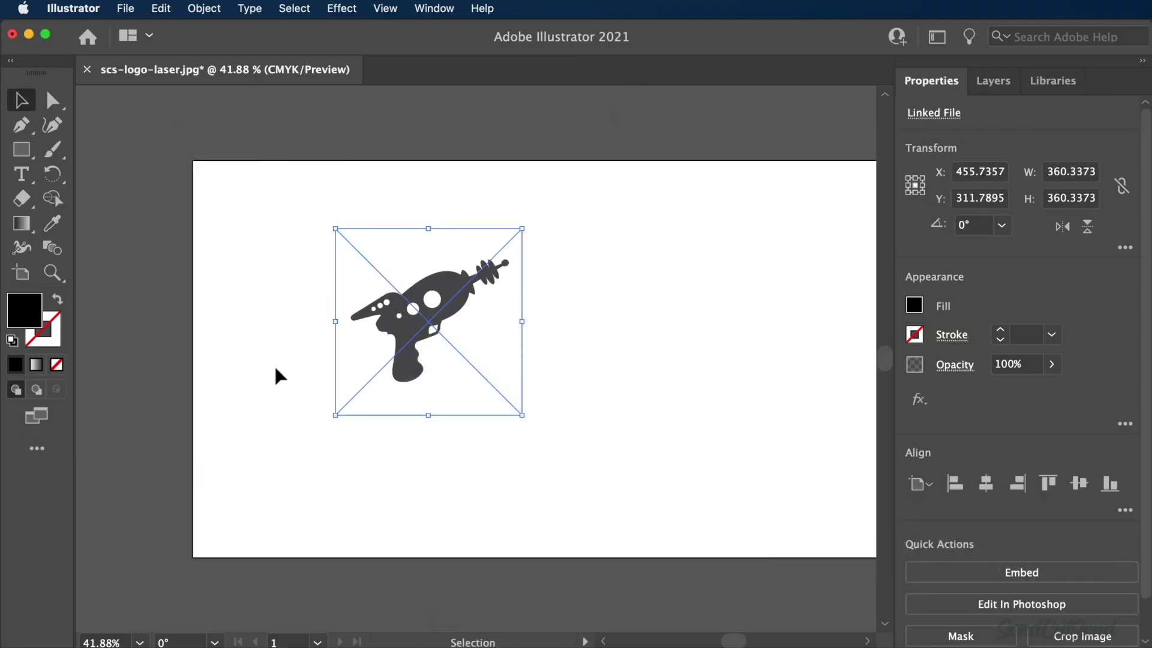
pyautogui.scroll(5, 274, 365)
pyautogui.scroll(3, 334, 362)
pyautogui.hscroll(3, 334, 362)
pyautogui.hscroll(2, 333, 362)
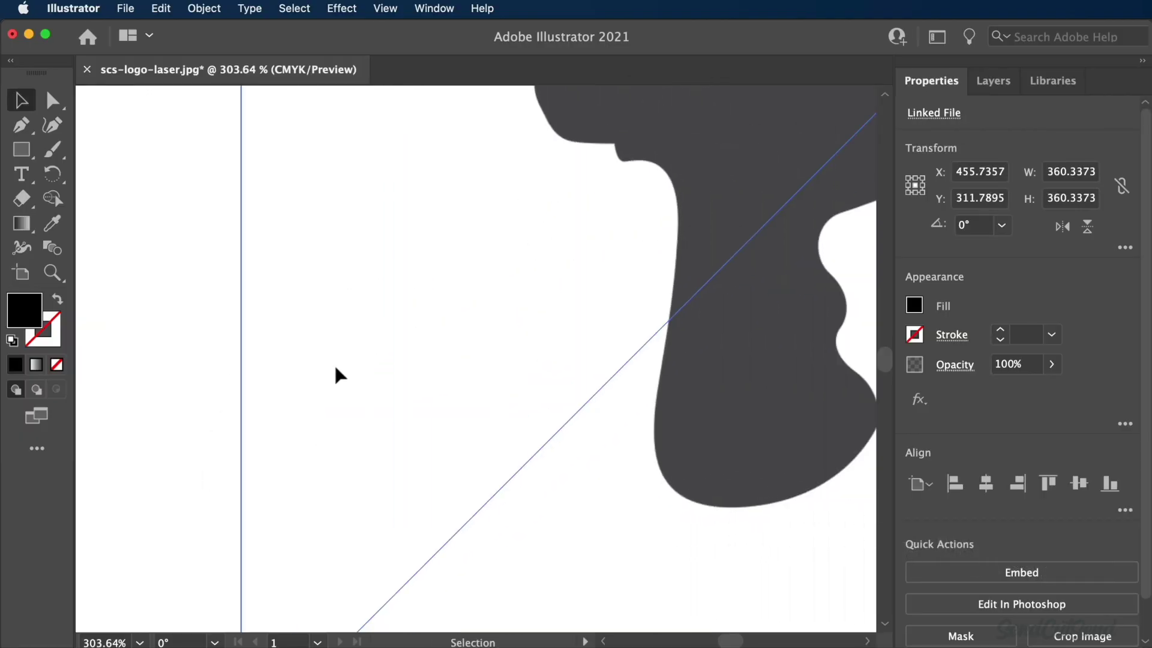
pyautogui.scroll(1, 334, 363)
pyautogui.scroll(3, 333, 363)
pyautogui.hscroll(3, 333, 362)
pyautogui.scroll(2, 333, 362)
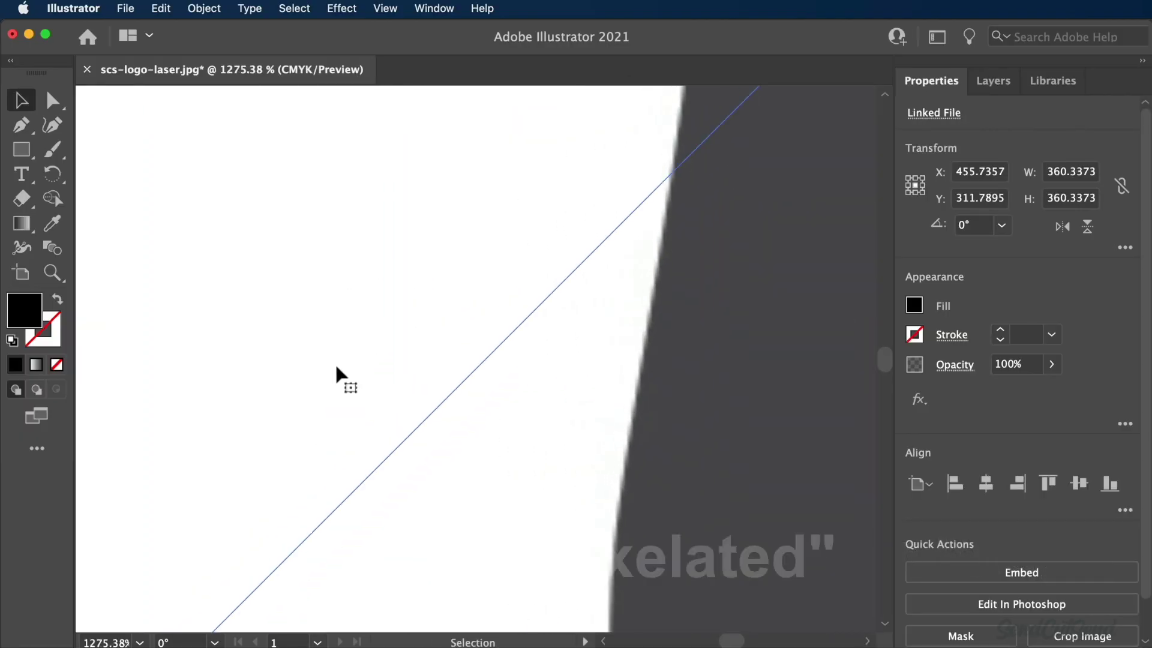
pyautogui.hscroll(3, 335, 368)
pyautogui.scroll(3, 436, 410)
pyautogui.scroll(2, 436, 411)
pyautogui.scroll(-1, 435, 409)
pyautogui.scroll(-3, 434, 409)
pyautogui.scroll(-1, 434, 409)
pyautogui.scroll(-4, 434, 409)
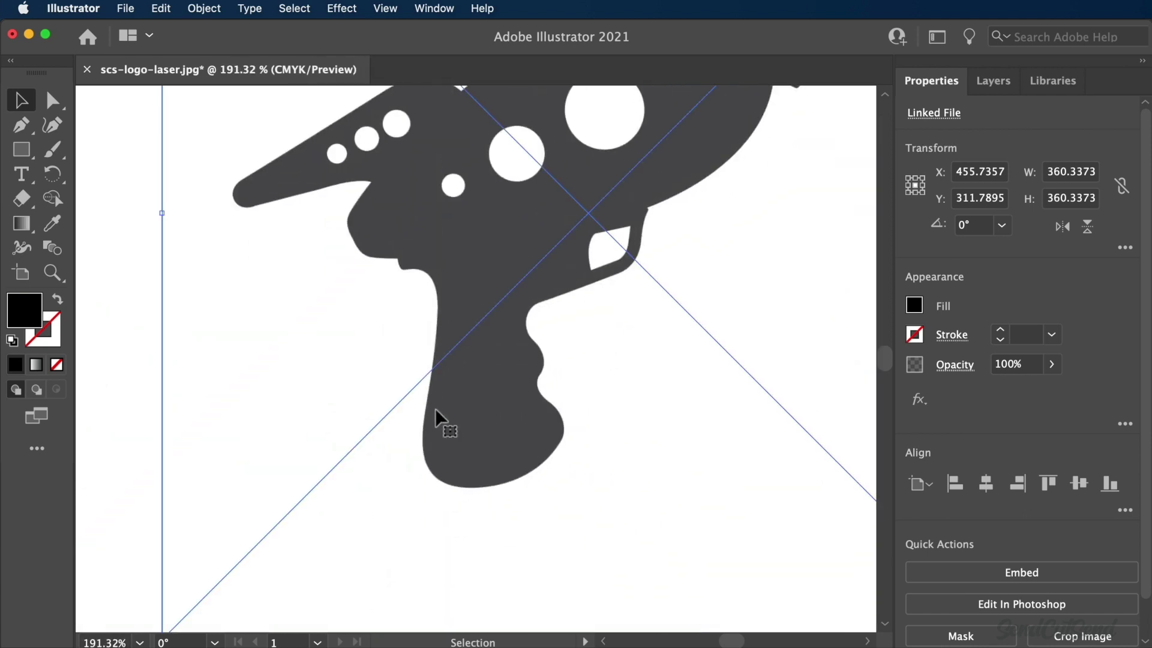
pyautogui.scroll(-3, 435, 407)
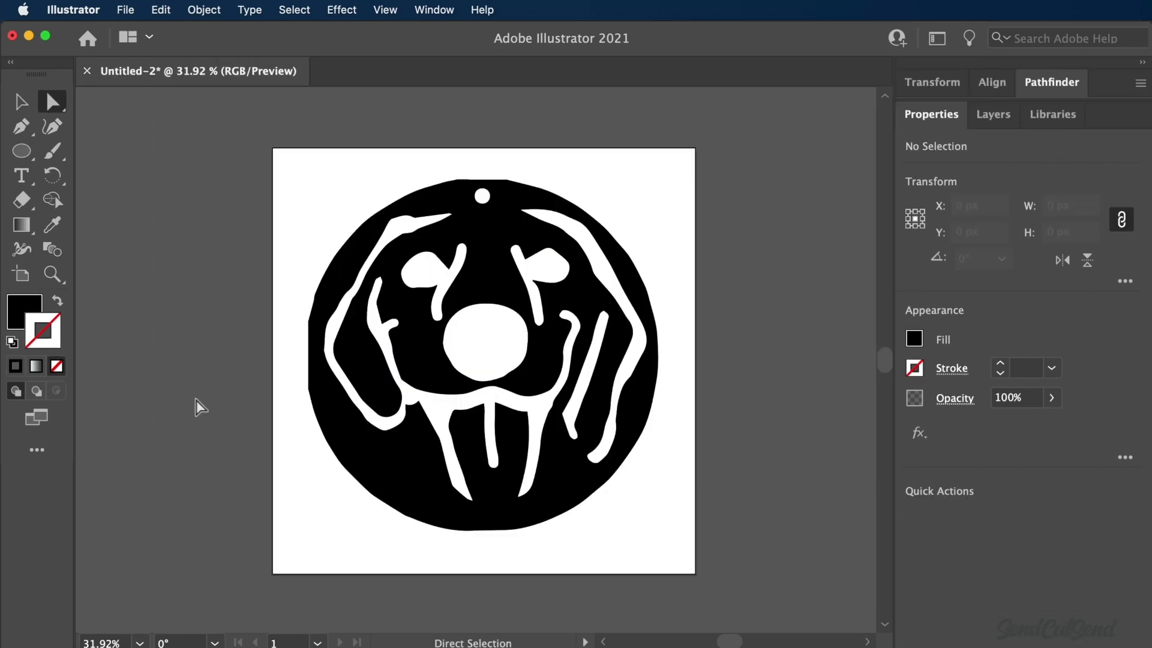
# Select the traced dog pendant and zoom in on its jagged, point-dense outline
pyautogui.click(381, 442)
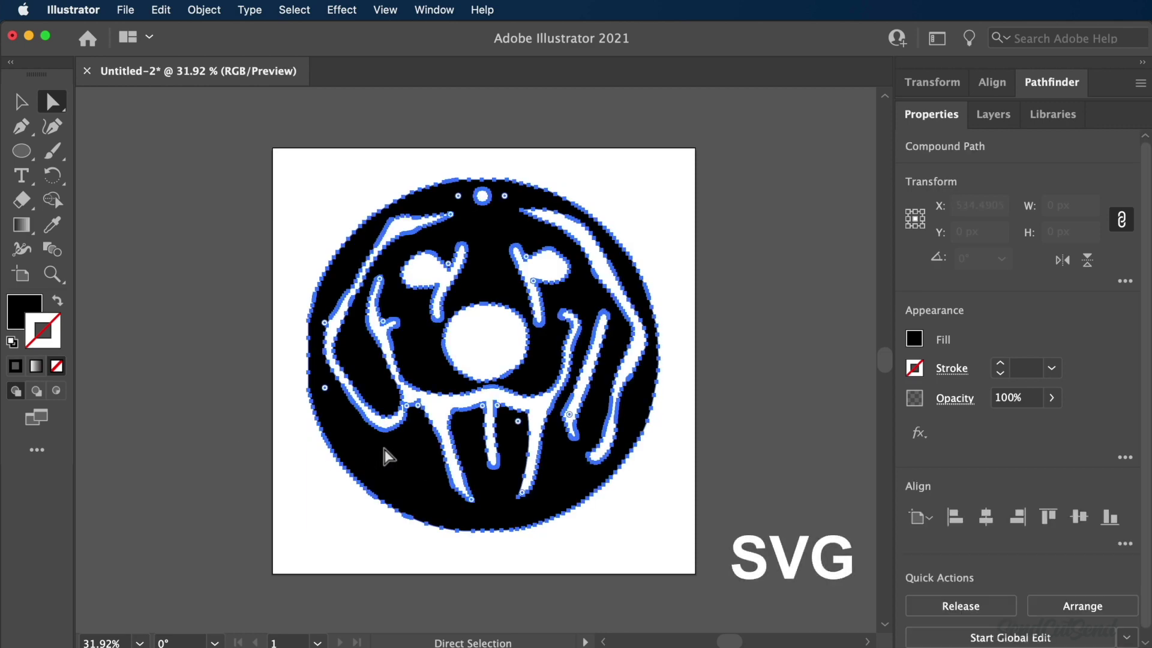
pyautogui.press('super+equal')
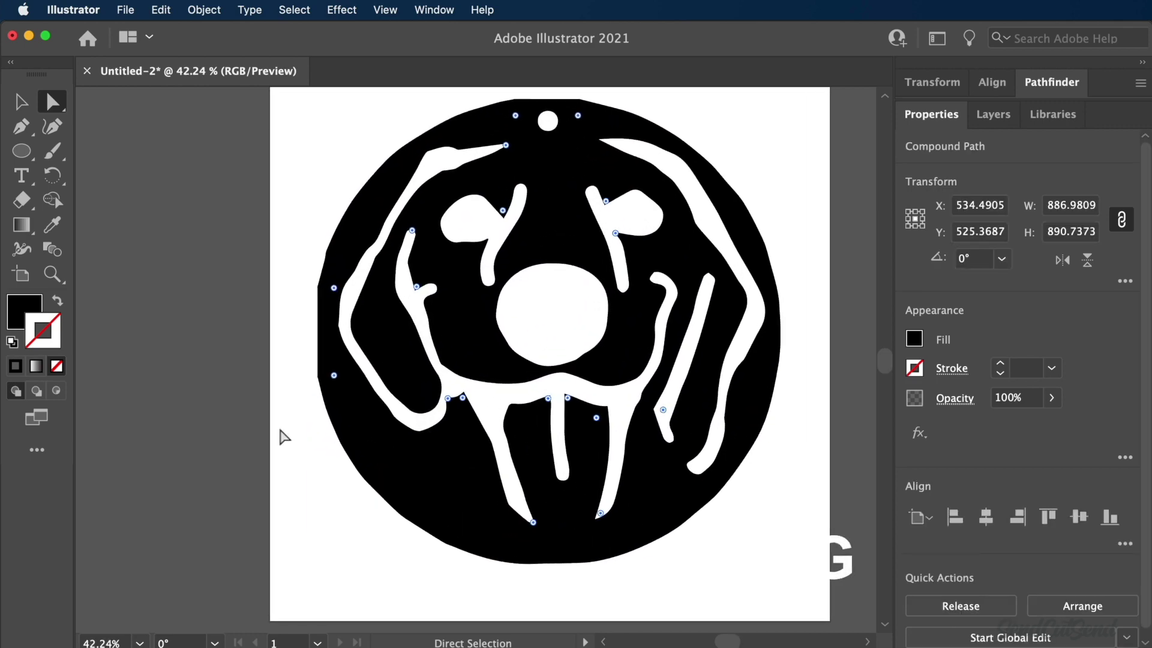
pyautogui.hscroll(2, 277, 436)
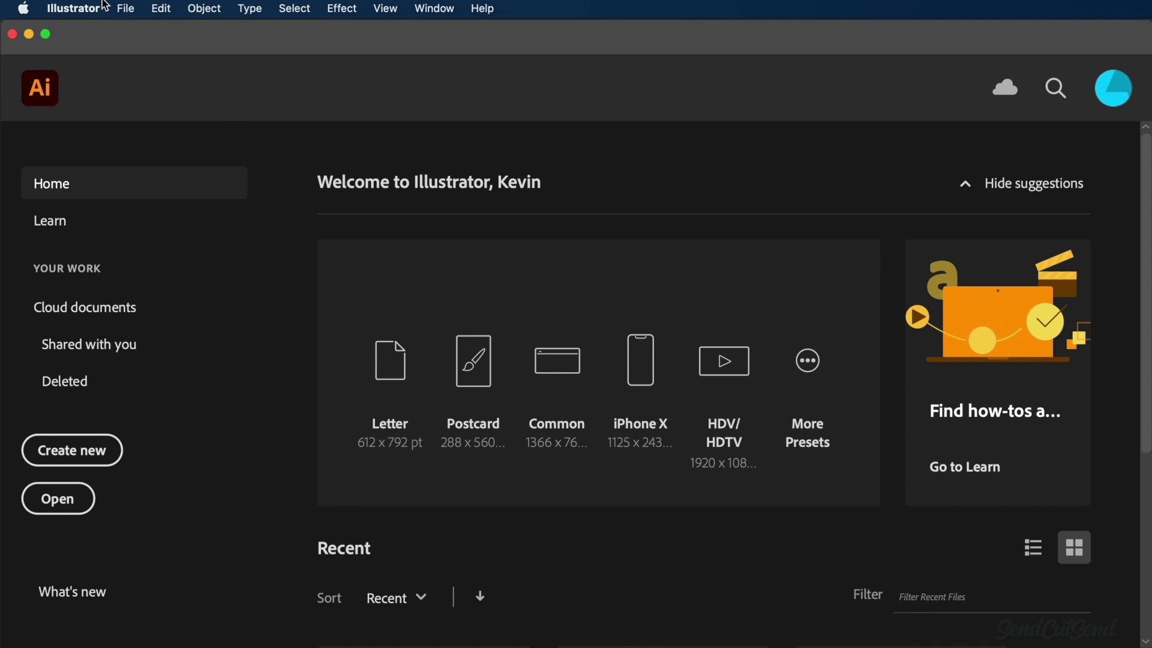
# Open scs-logo-laser.jpg as a document
pyautogui.click(120, 6)
pyautogui.click(135, 69)
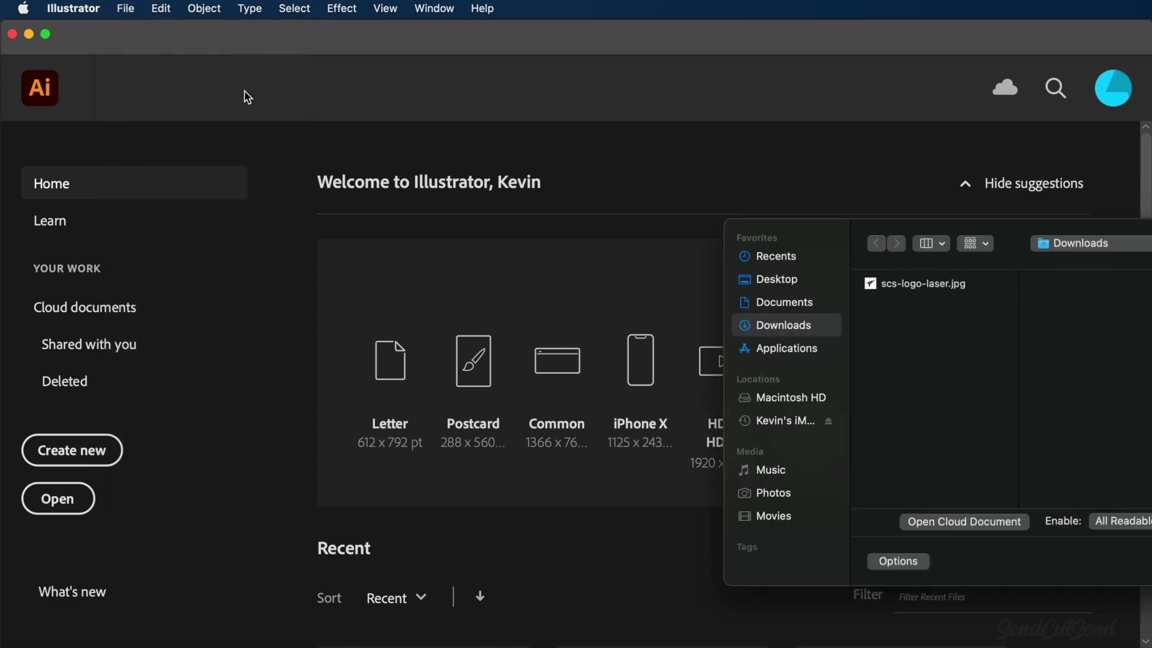
pyautogui.click(464, 226)
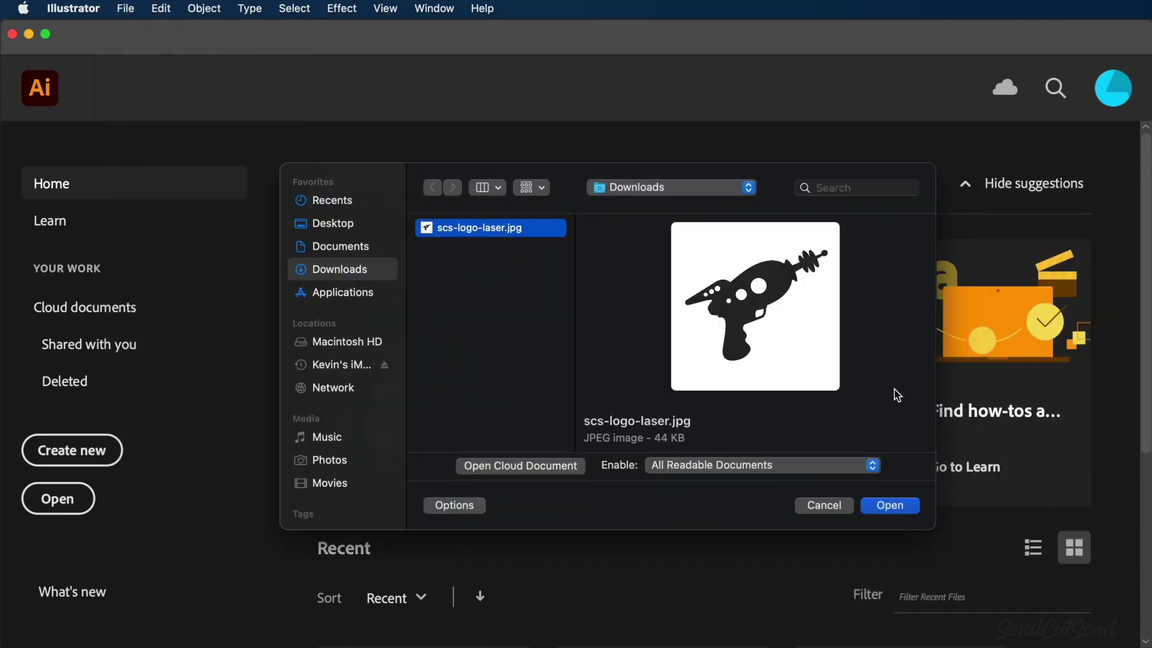
pyautogui.click(890, 504)
pyautogui.scroll(-2, 589, 398)
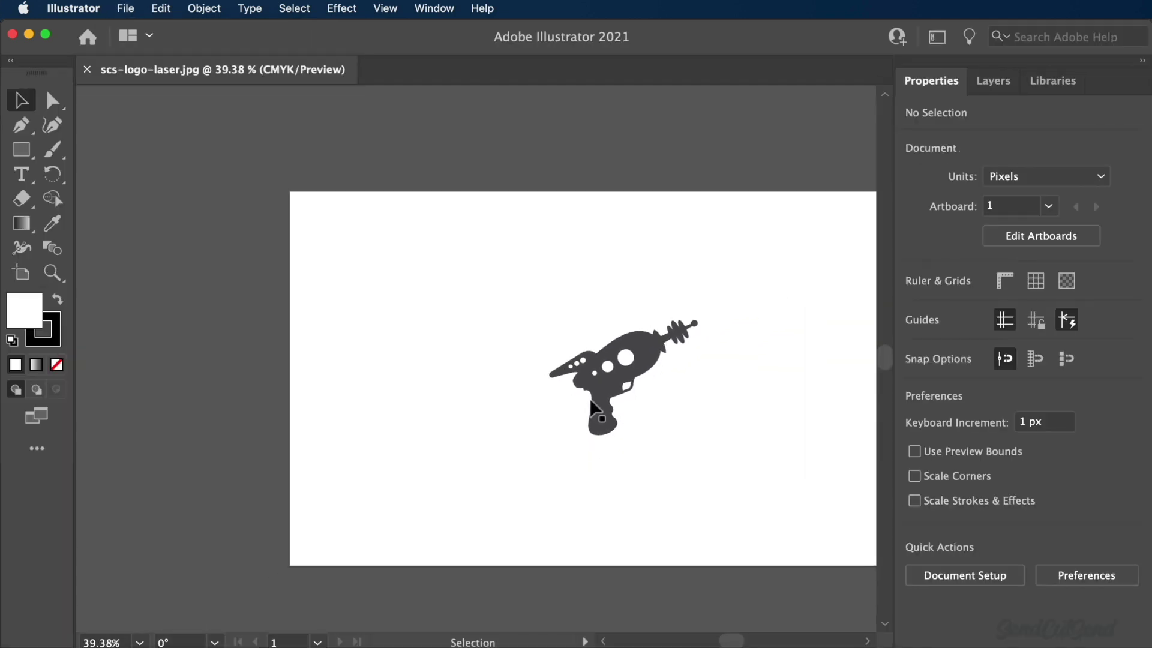
pyautogui.hscroll(2, 593, 410)
# Delete the gun image and place scs-logo-laser.jpg back at the artboard's upper left
pyautogui.click(579, 405)
pyautogui.press('Delete')
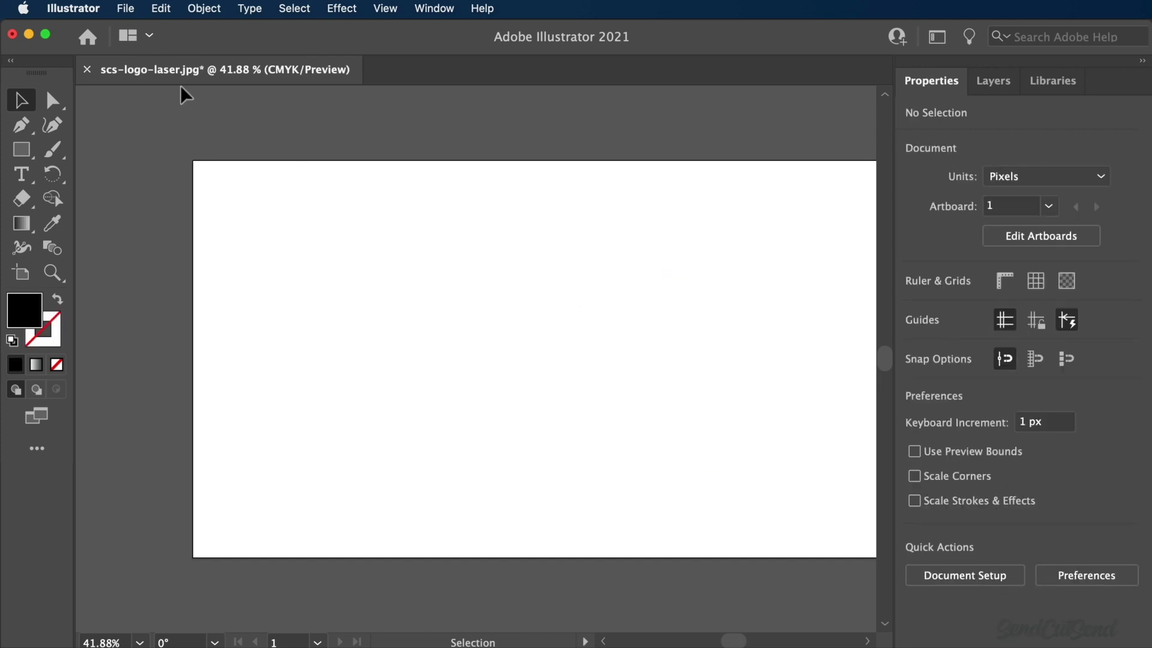
pyautogui.click(125, 8)
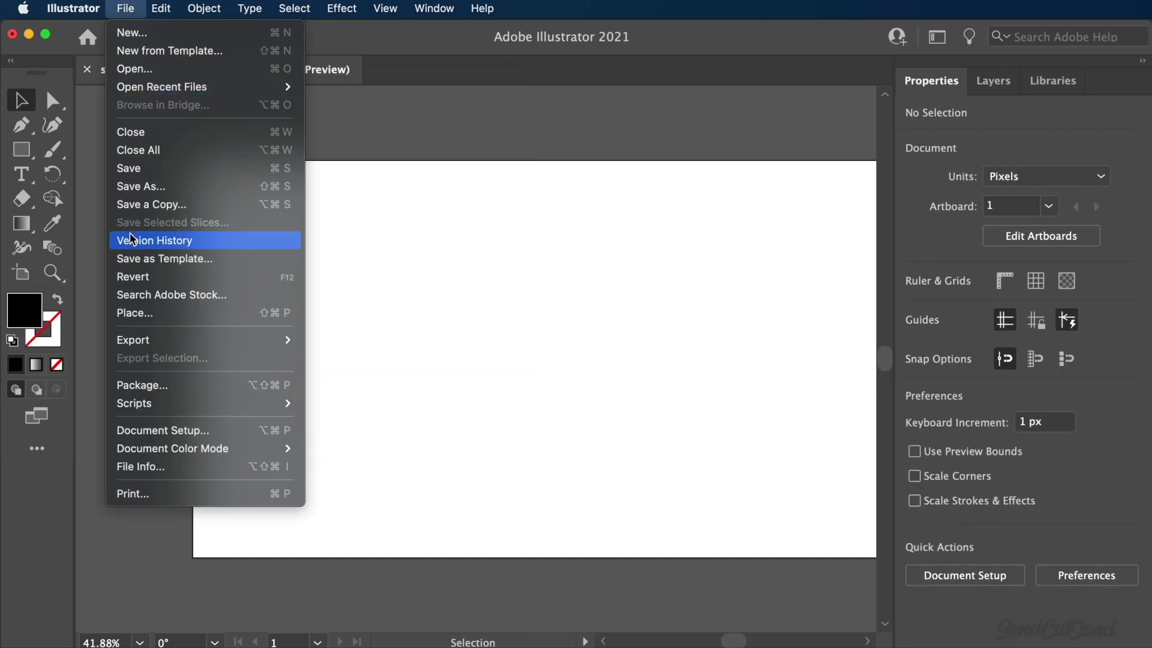
pyautogui.click(139, 312)
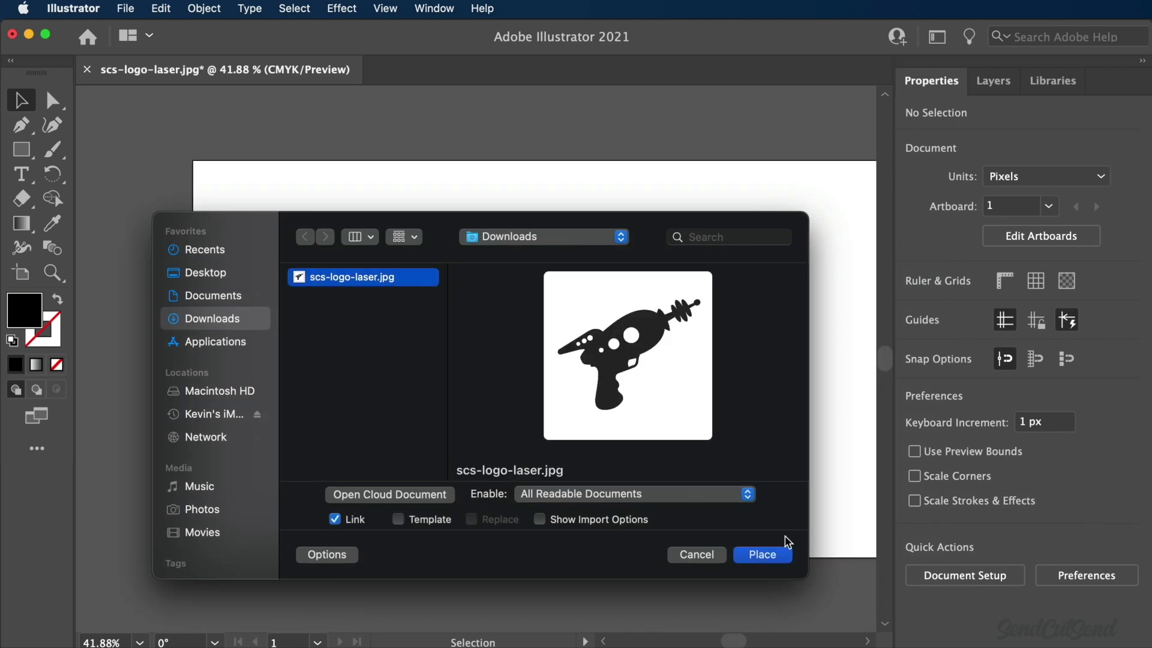
pyautogui.click(771, 556)
pyautogui.click(774, 372)
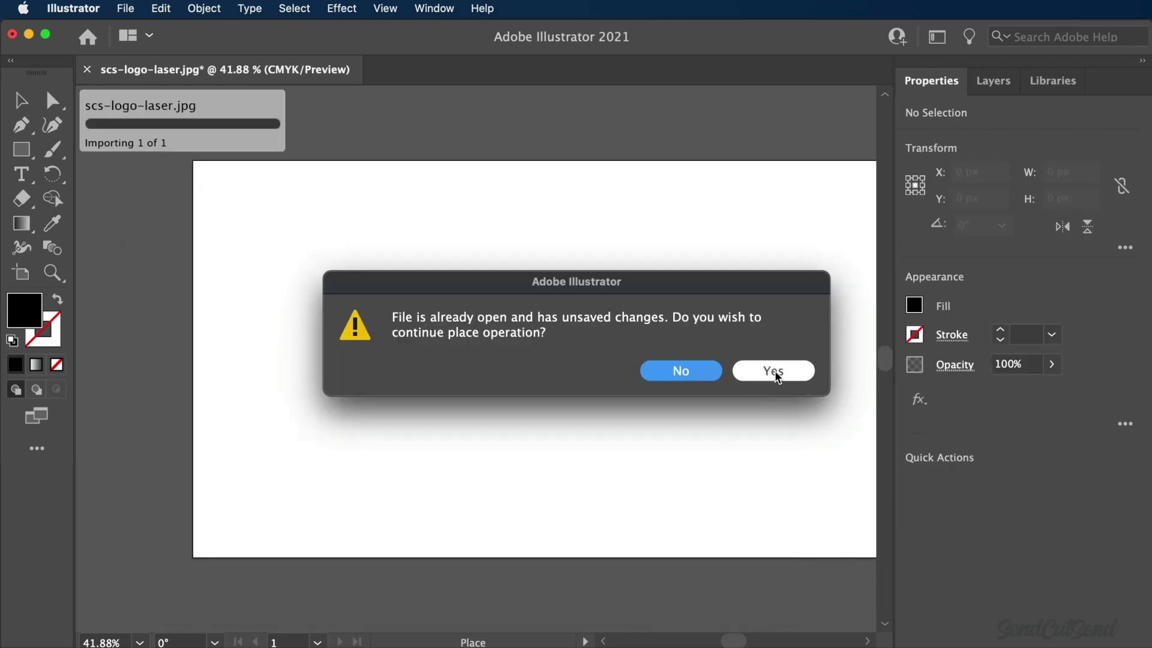
pyautogui.click(336, 228)
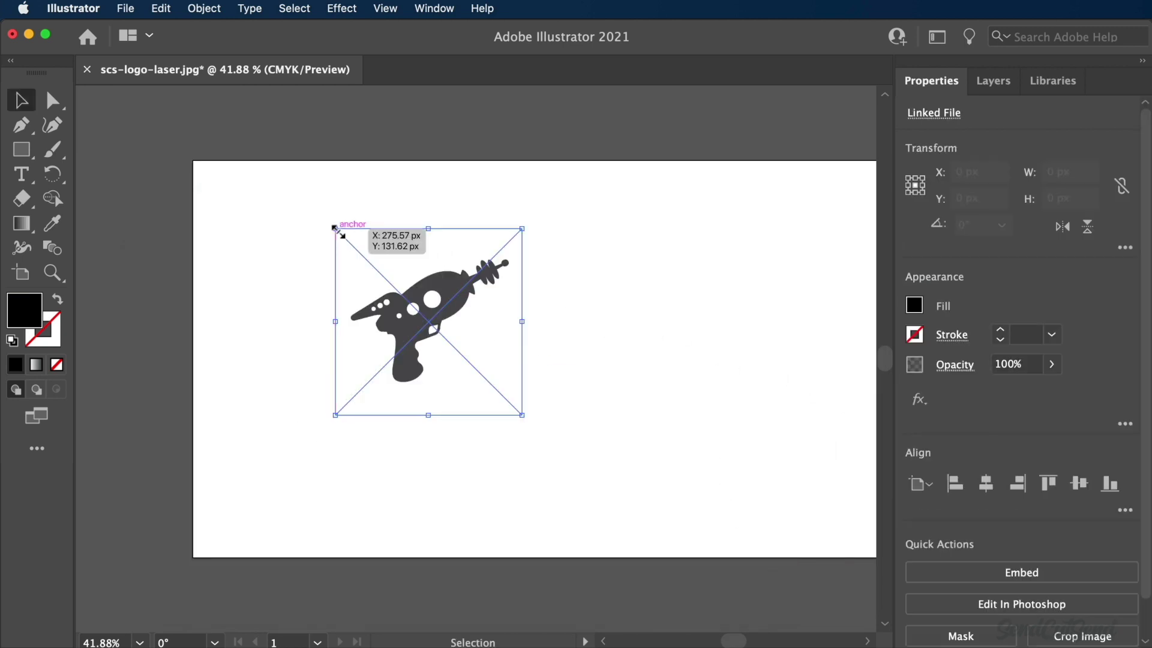
pyautogui.scroll(5, 274, 375)
pyautogui.scroll(1, 275, 376)
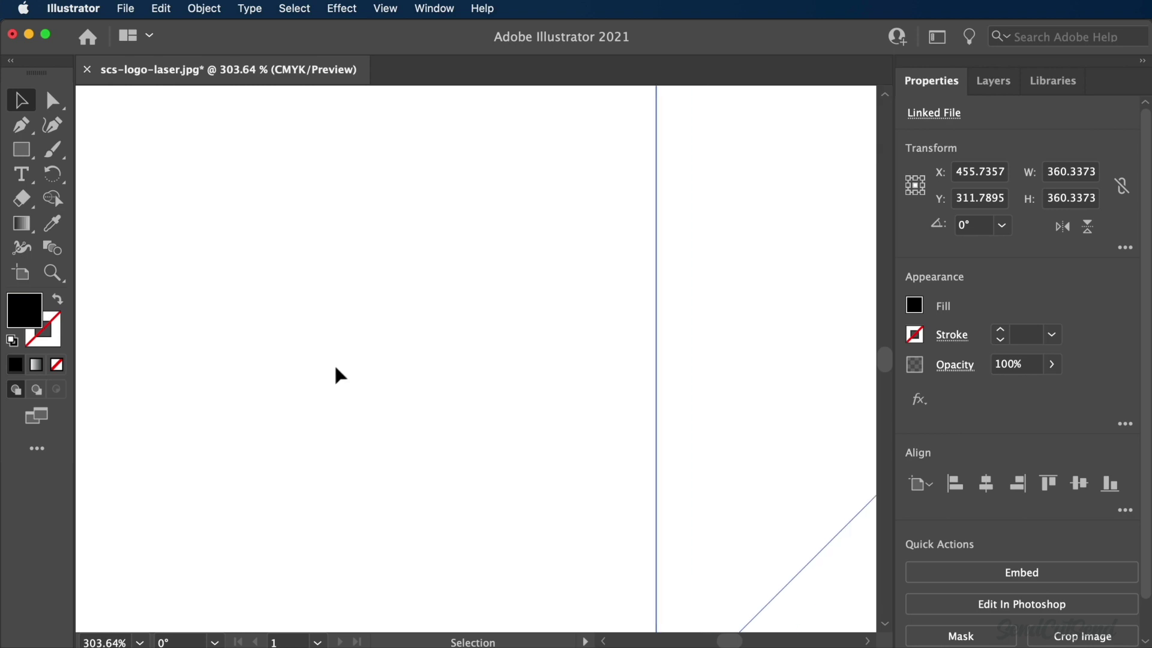
pyautogui.hscroll(3, 334, 368)
pyautogui.hscroll(2, 335, 367)
pyautogui.scroll(3, 335, 368)
pyautogui.hscroll(3, 336, 367)
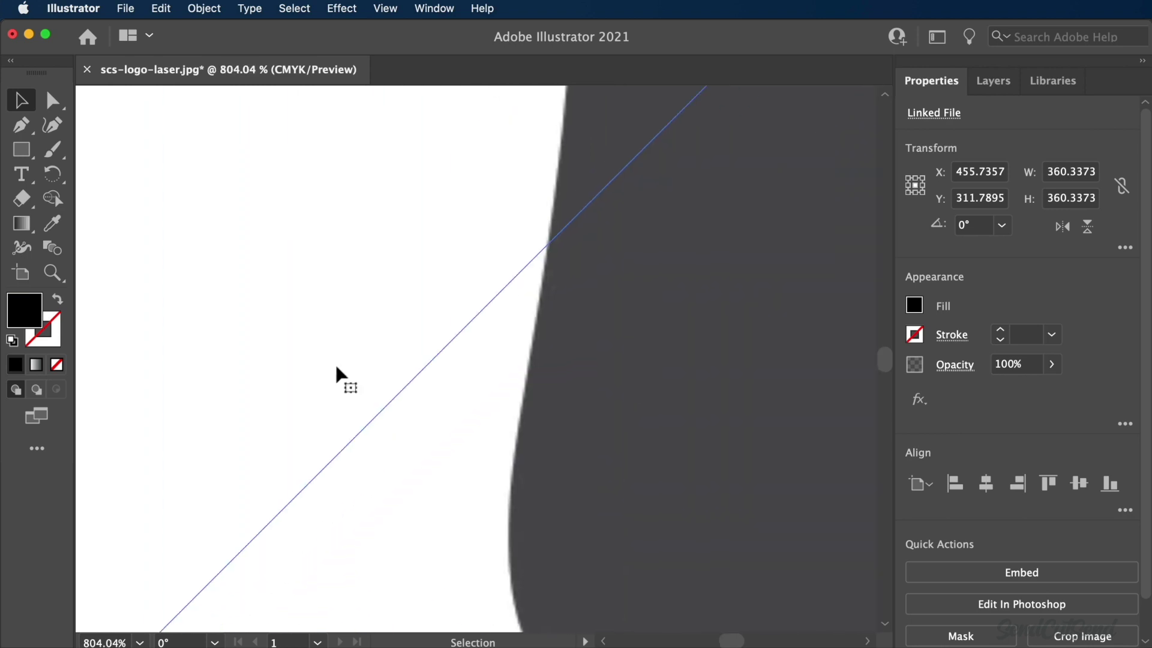
pyautogui.scroll(2, 335, 368)
pyautogui.hscroll(3, 336, 369)
pyautogui.scroll(3, 435, 413)
pyautogui.scroll(1, 435, 412)
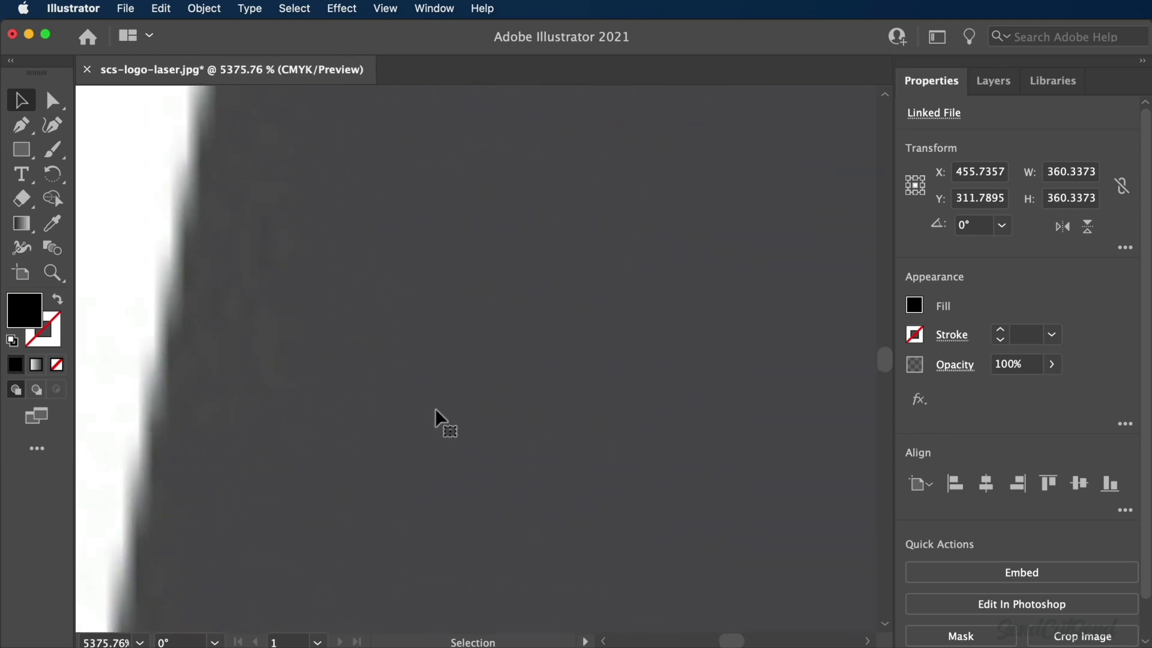
pyautogui.scroll(2, 436, 412)
pyautogui.scroll(-6, 435, 408)
pyautogui.scroll(-1, 435, 408)
pyautogui.scroll(-5, 435, 408)
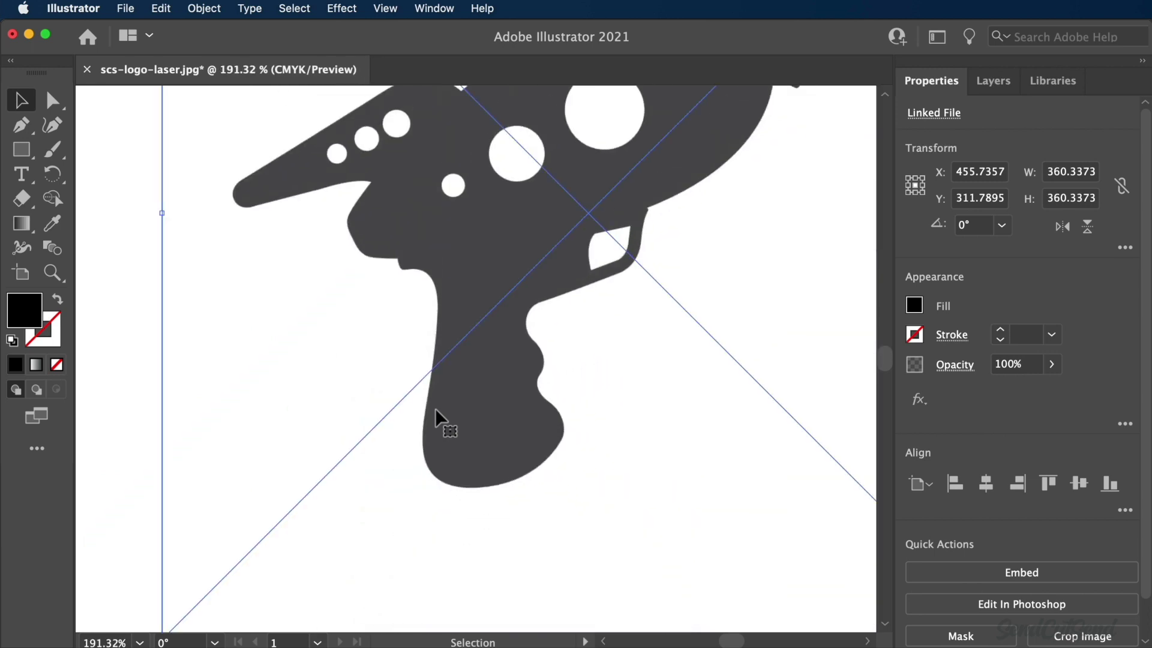
pyautogui.scroll(-4, 435, 408)
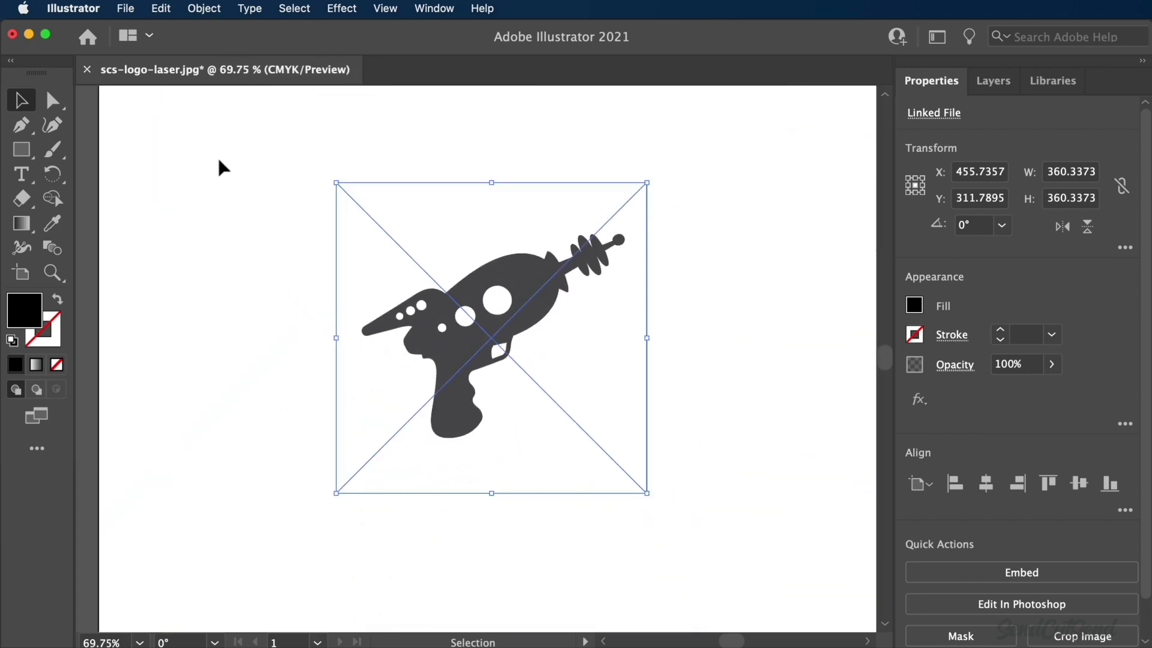
pyautogui.scroll(2, 338, 331)
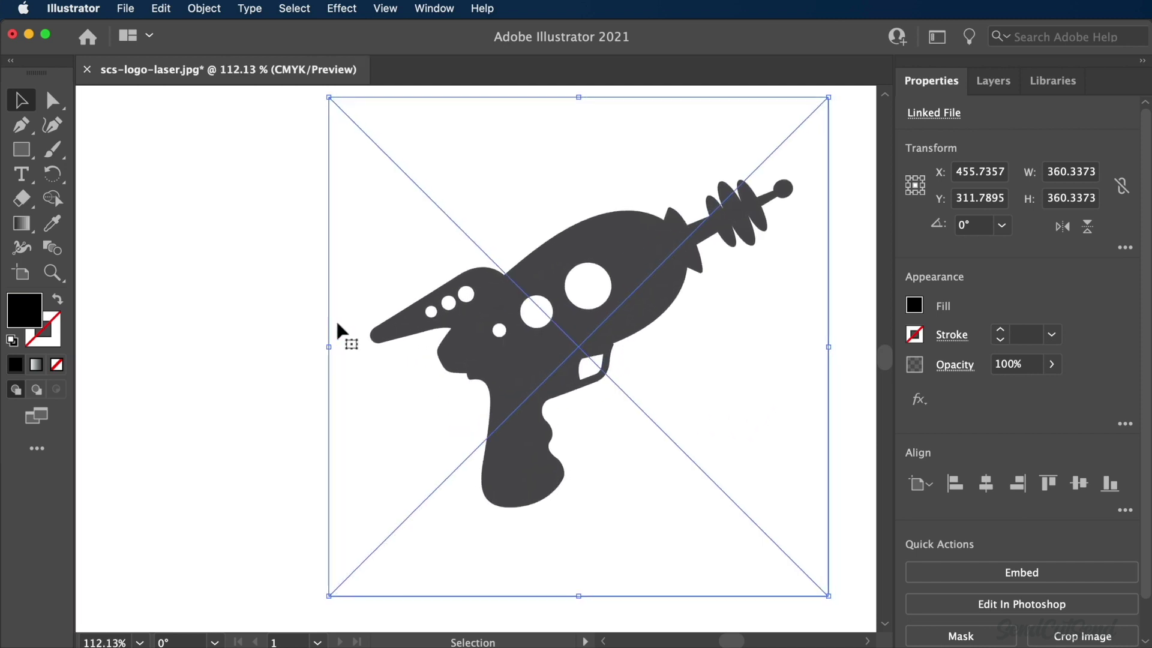
pyautogui.hscroll(3, 337, 331)
pyautogui.scroll(1, 338, 331)
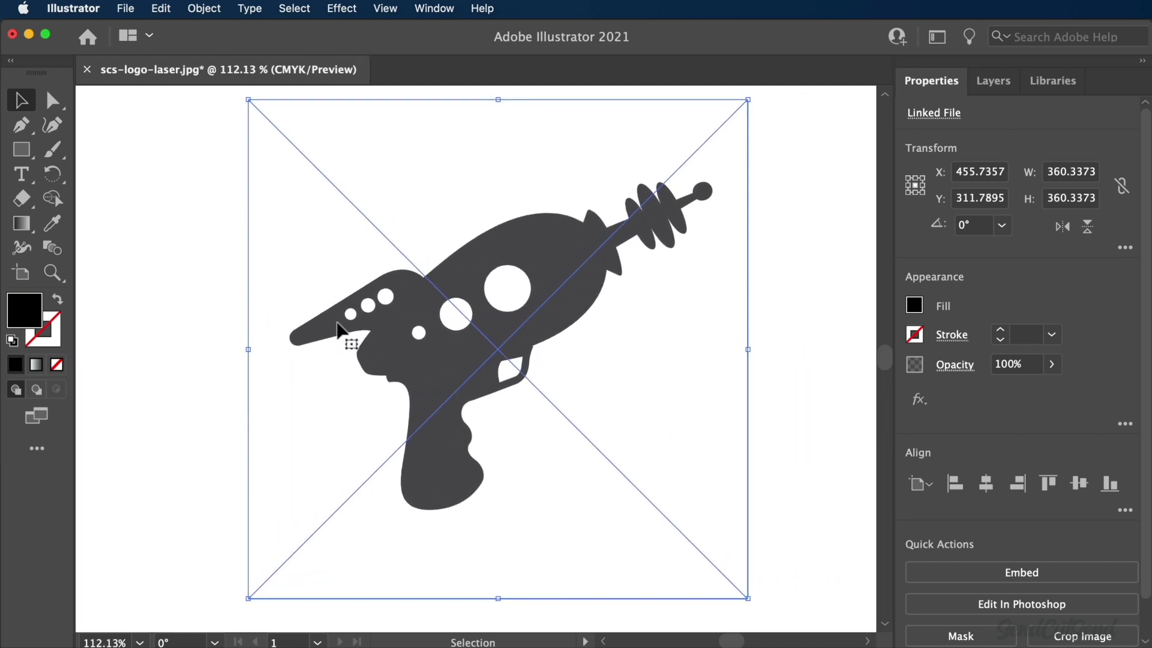
pyautogui.click(205, 7)
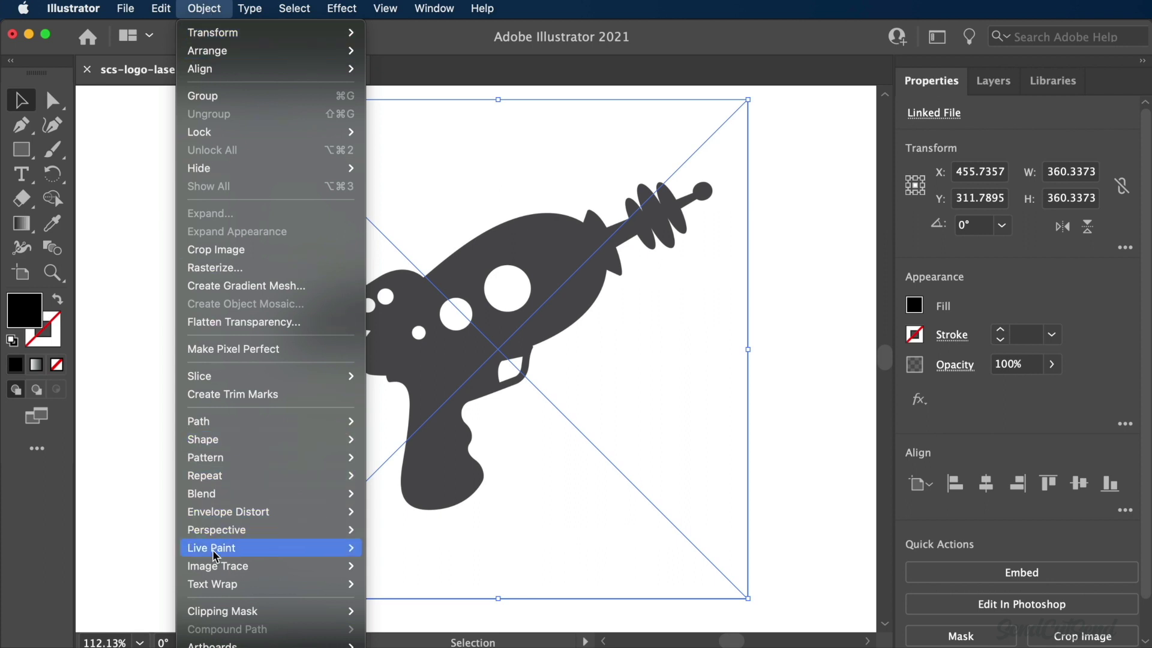
pyautogui.moveTo(218, 565)
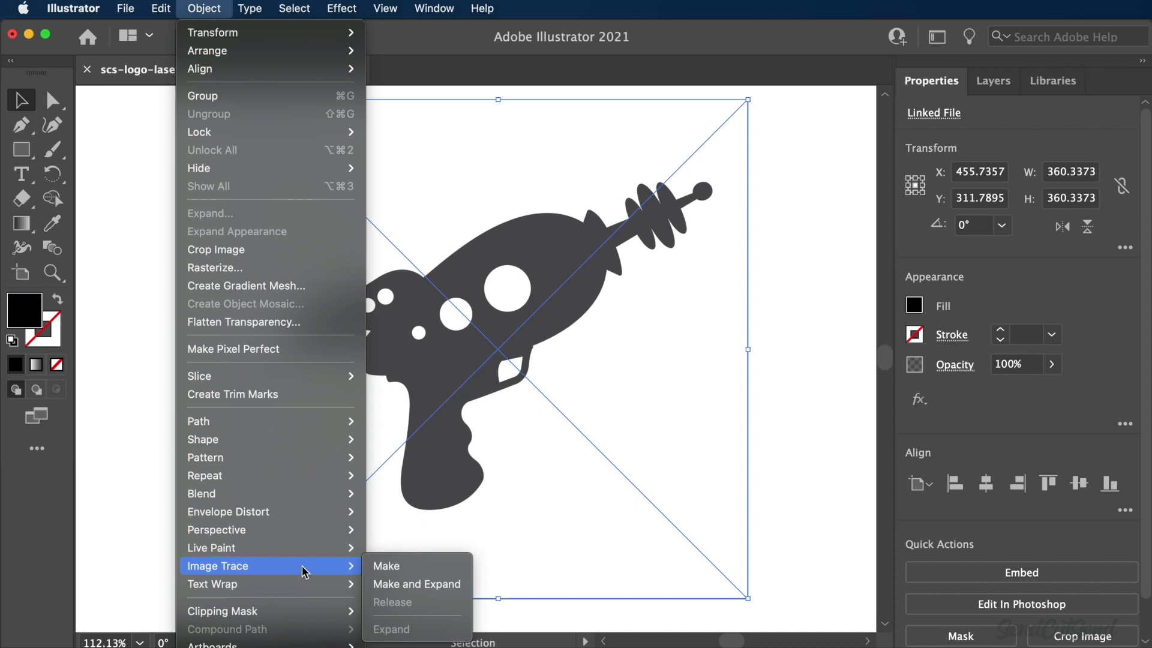
# Image Trace the placed laser-gun logo into vector artwork
pyautogui.click(410, 568)
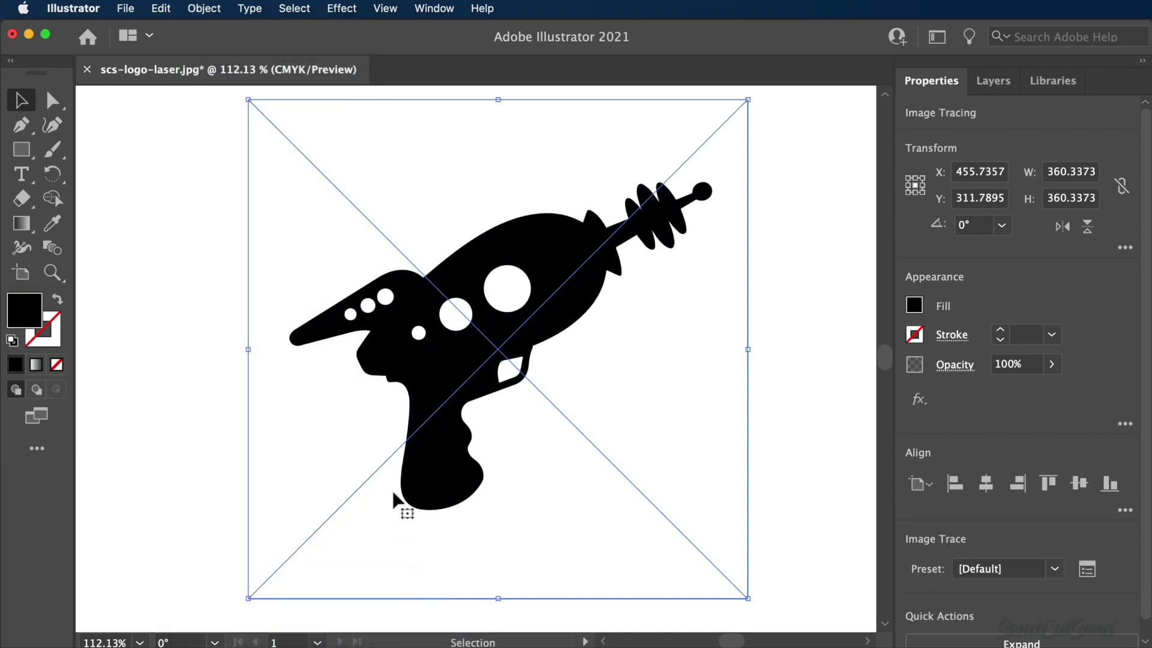
pyautogui.scroll(3, 392, 488)
pyautogui.scroll(3, 392, 488)
pyautogui.scroll(3, 474, 489)
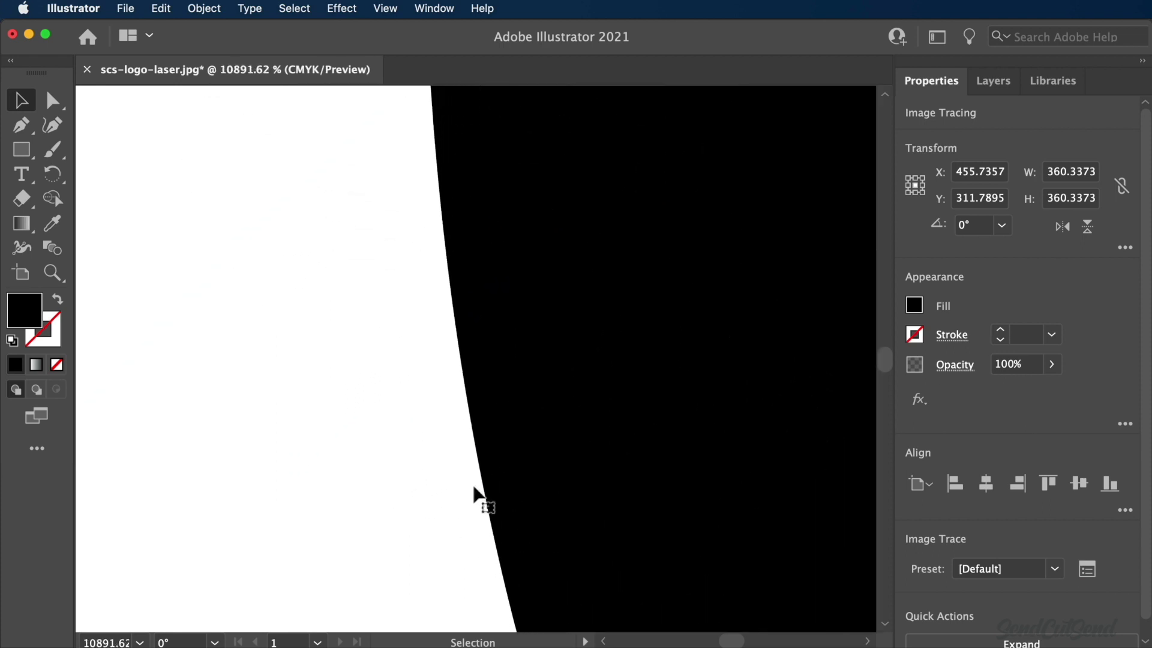
pyautogui.scroll(3, 474, 489)
pyautogui.scroll(3, 475, 489)
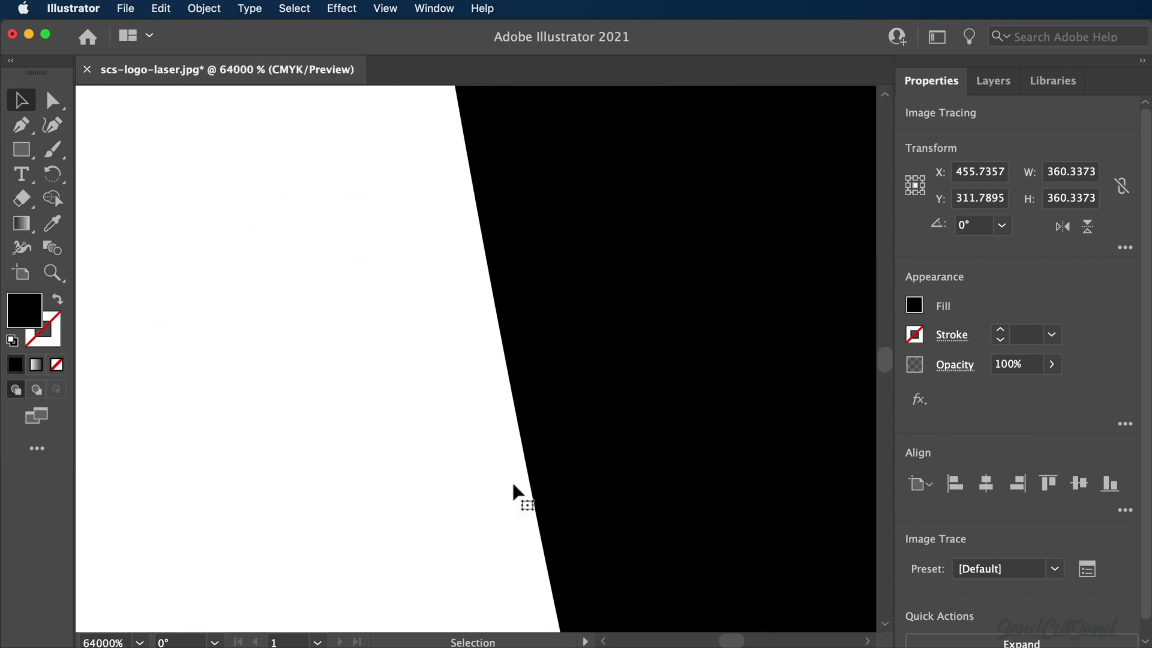
pyautogui.scroll(-3, 513, 487)
pyautogui.scroll(-3, 513, 487)
pyautogui.scroll(-3, 513, 487)
pyautogui.scroll(-3, 513, 486)
pyautogui.scroll(-2, 514, 487)
pyautogui.scroll(-2, 517, 488)
pyautogui.scroll(-2, 520, 489)
pyautogui.scroll(-2, 511, 491)
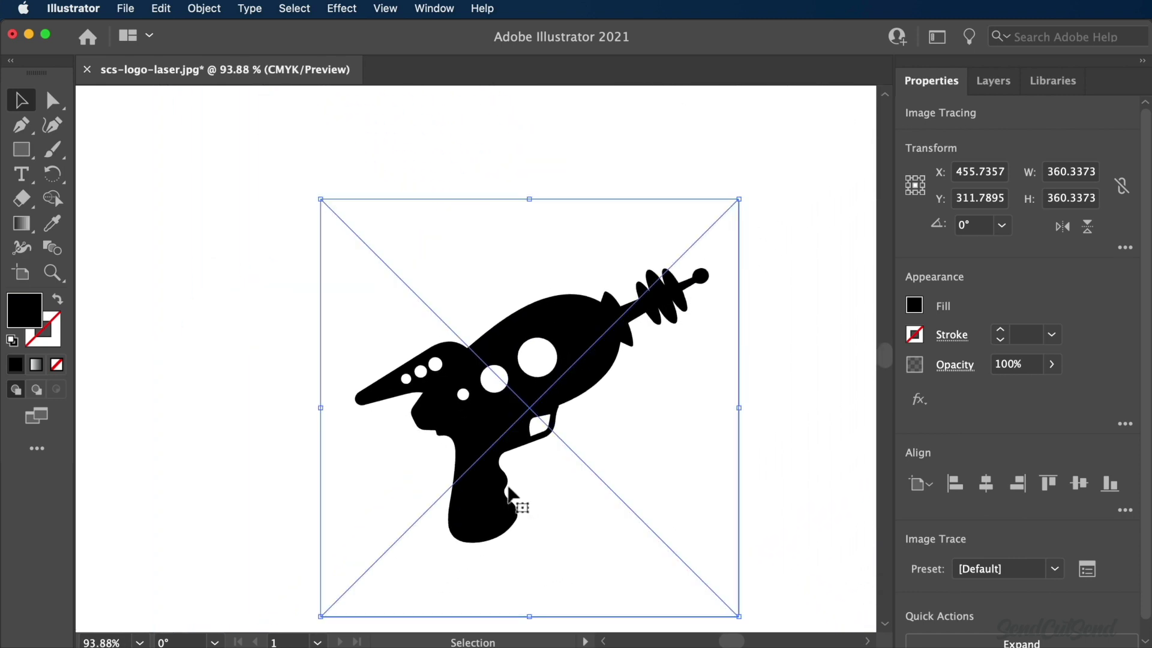
pyautogui.scroll(-1, 512, 493)
pyautogui.scroll(-1, 513, 494)
pyautogui.scroll(-1, 1065, 488)
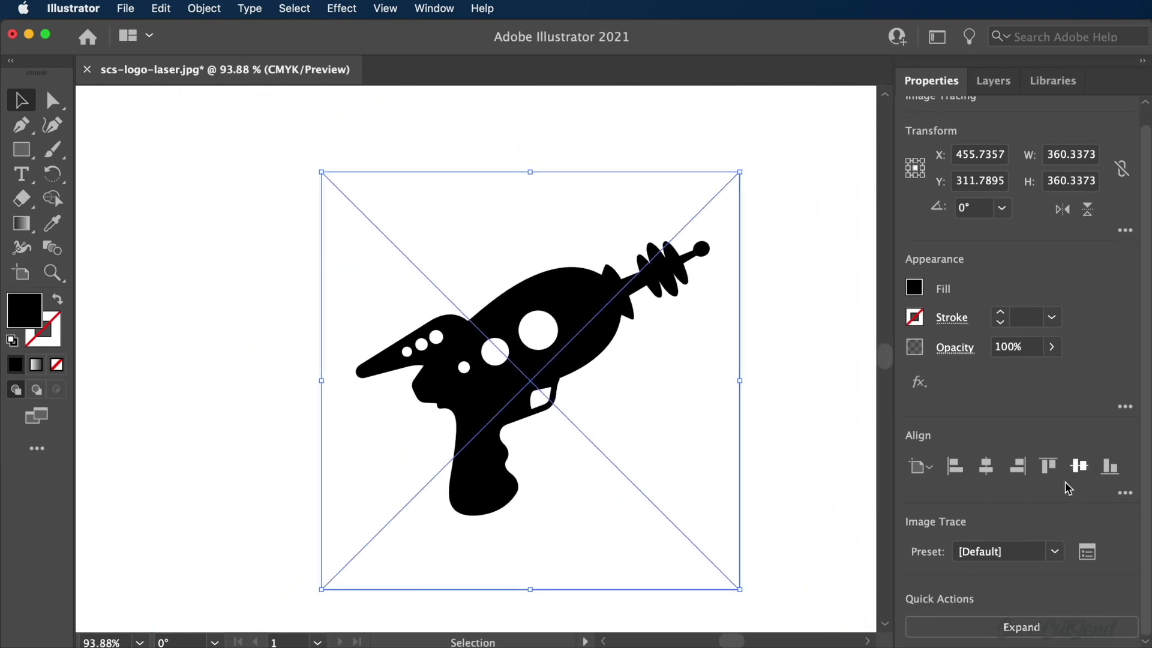
pyautogui.click(1057, 554)
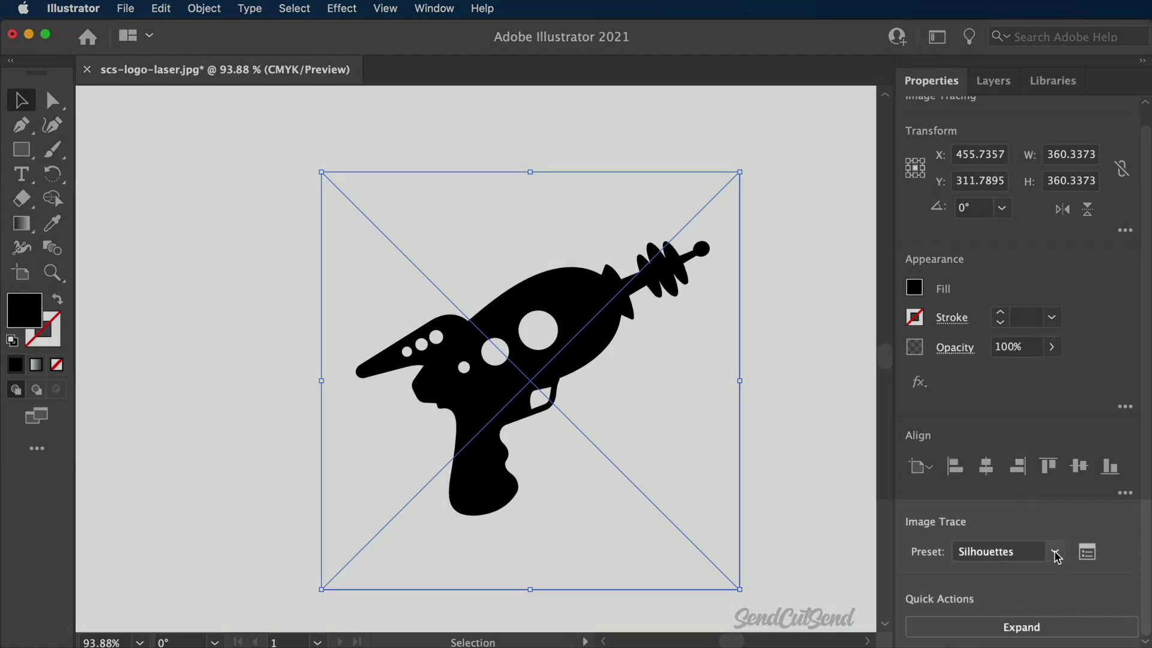
pyautogui.click(1056, 555)
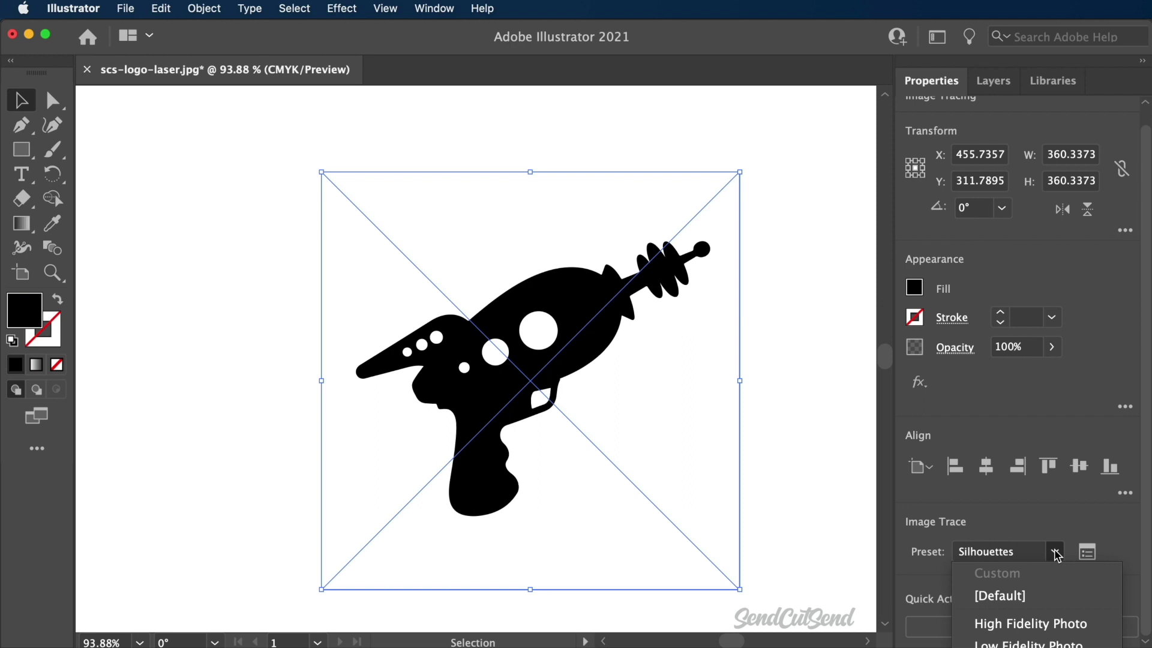
pyautogui.click(968, 600)
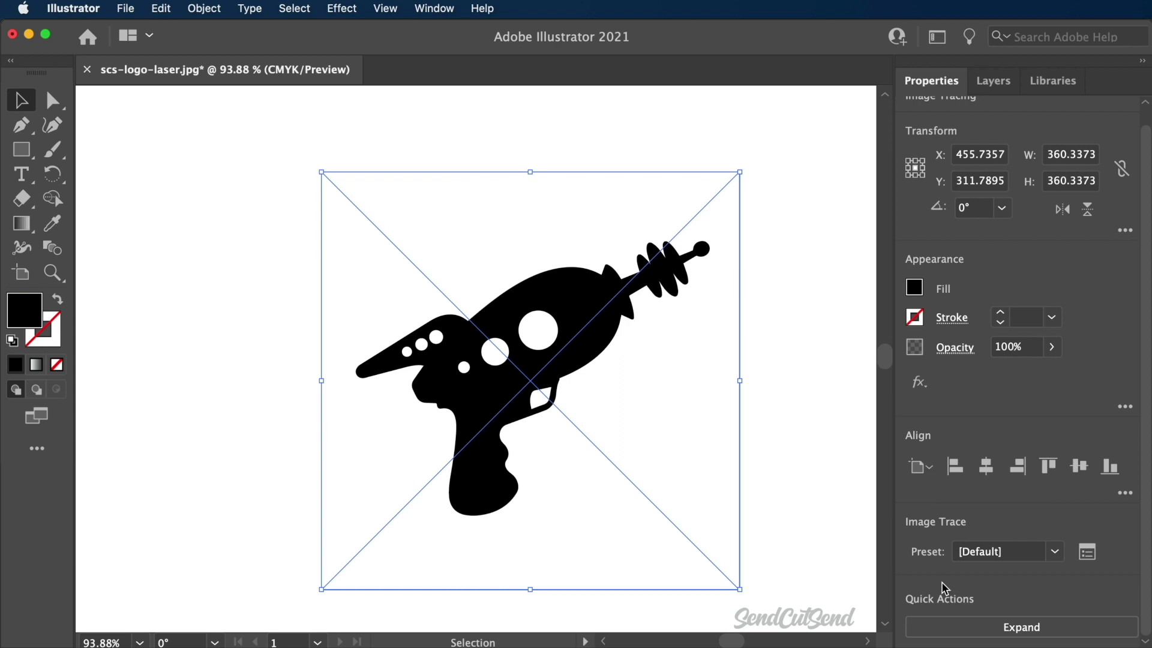
# Expand the laser-gun tracing and confirm the Image Trace commands are now unavailable
pyautogui.click(938, 630)
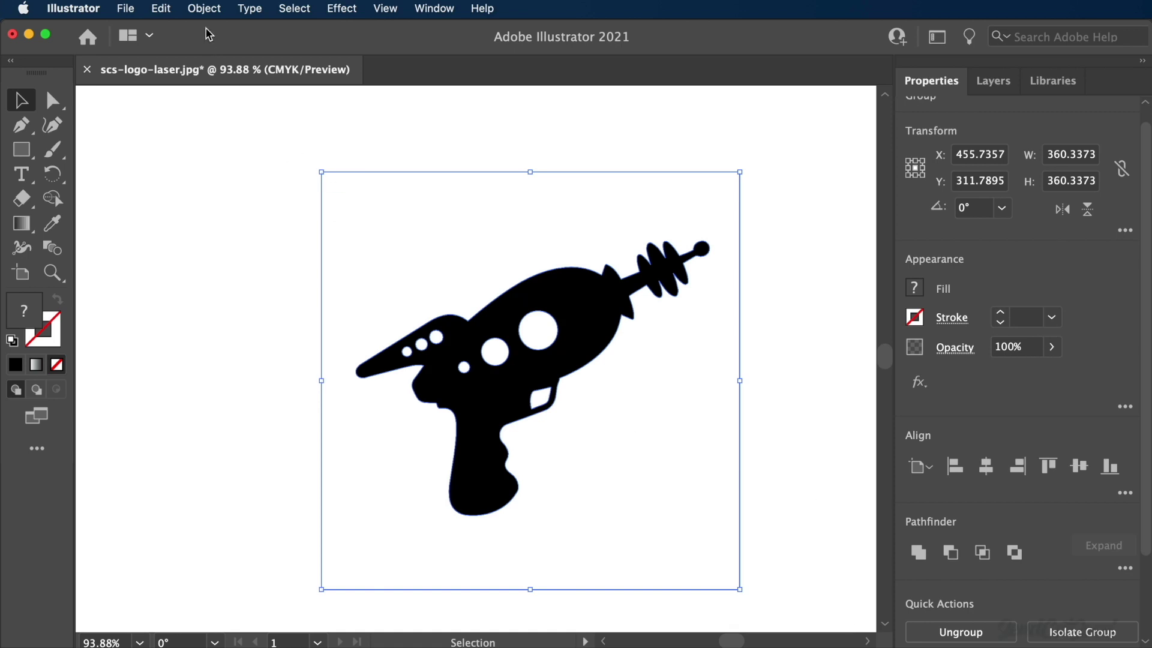
pyautogui.click(204, 9)
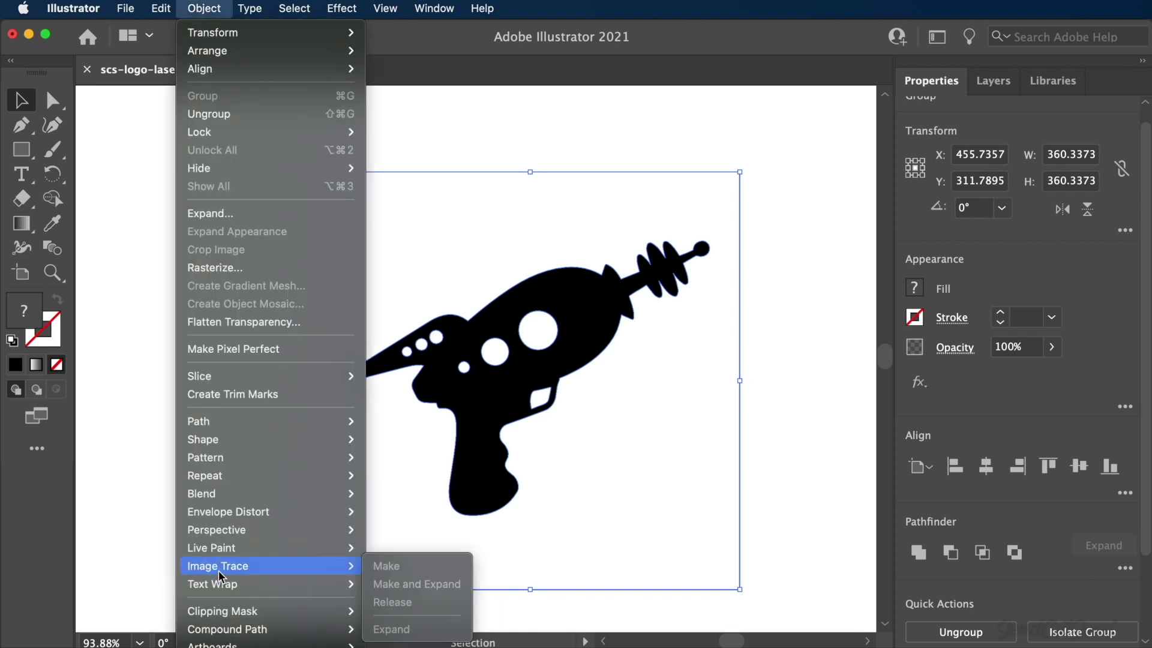
pyautogui.moveTo(218, 565)
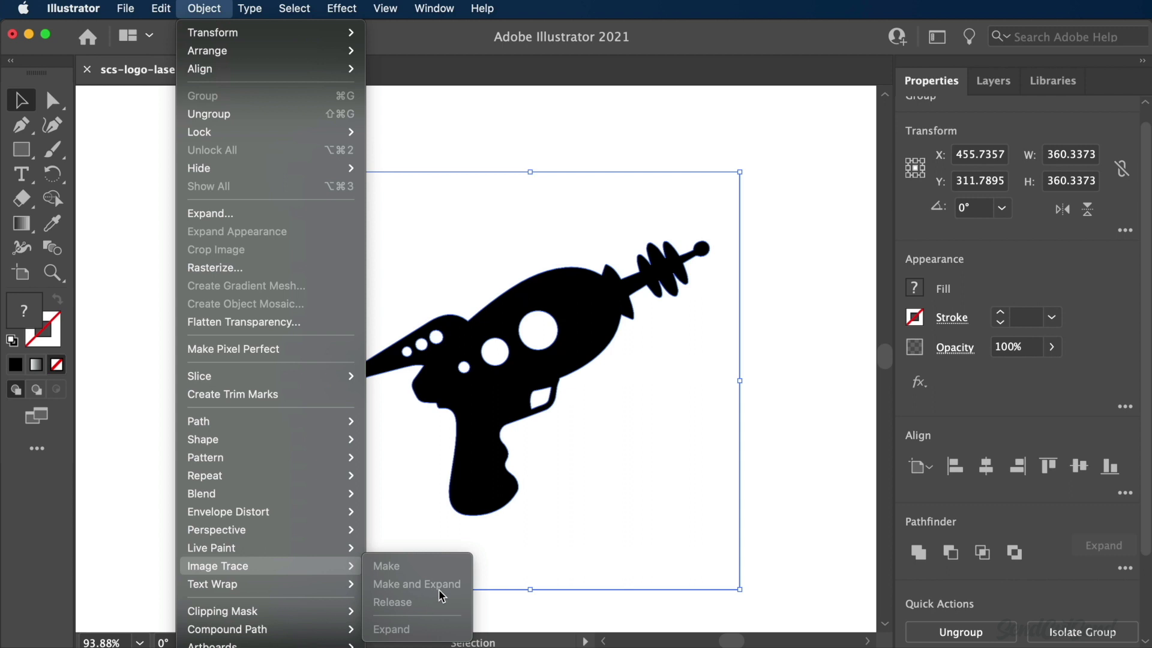
pyautogui.click(770, 473)
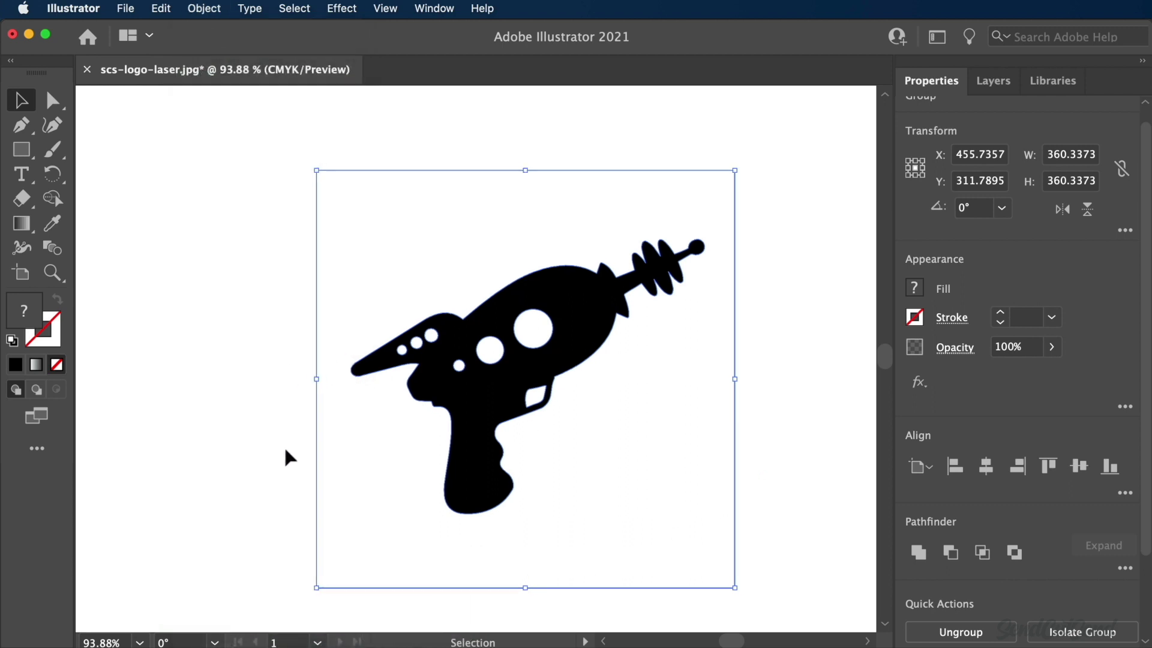
pyautogui.scroll(3, 283, 446)
pyautogui.scroll(-1, 280, 452)
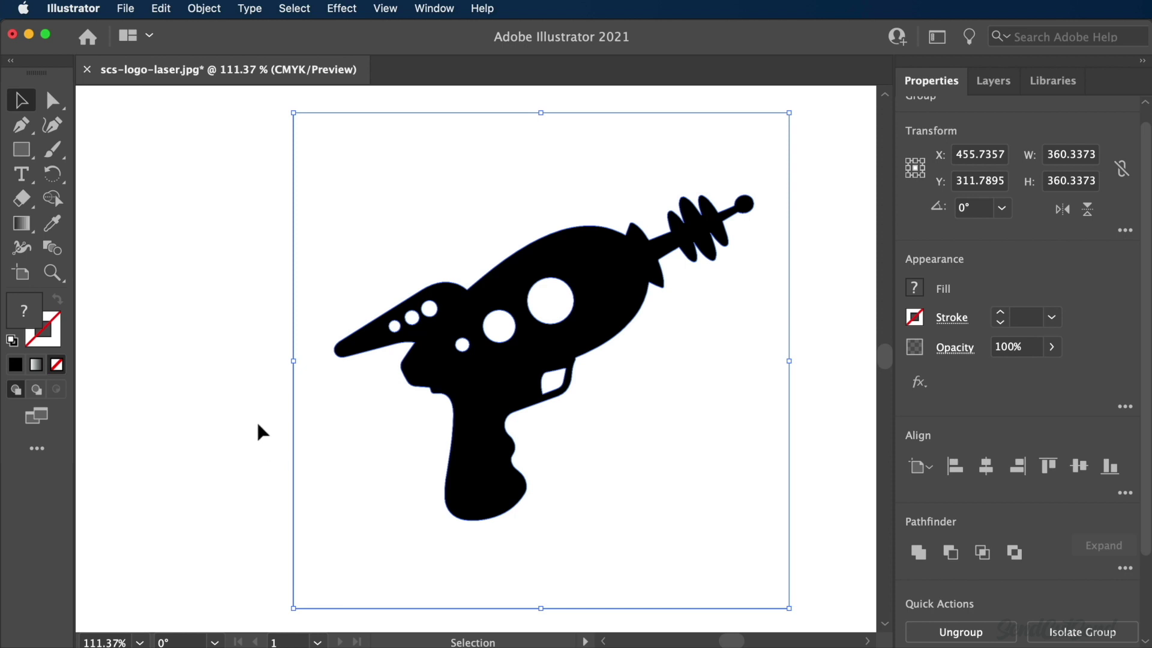
# With Direct Selection, select one white circular hole in the gun to inspect its fill
pyautogui.click(56, 105)
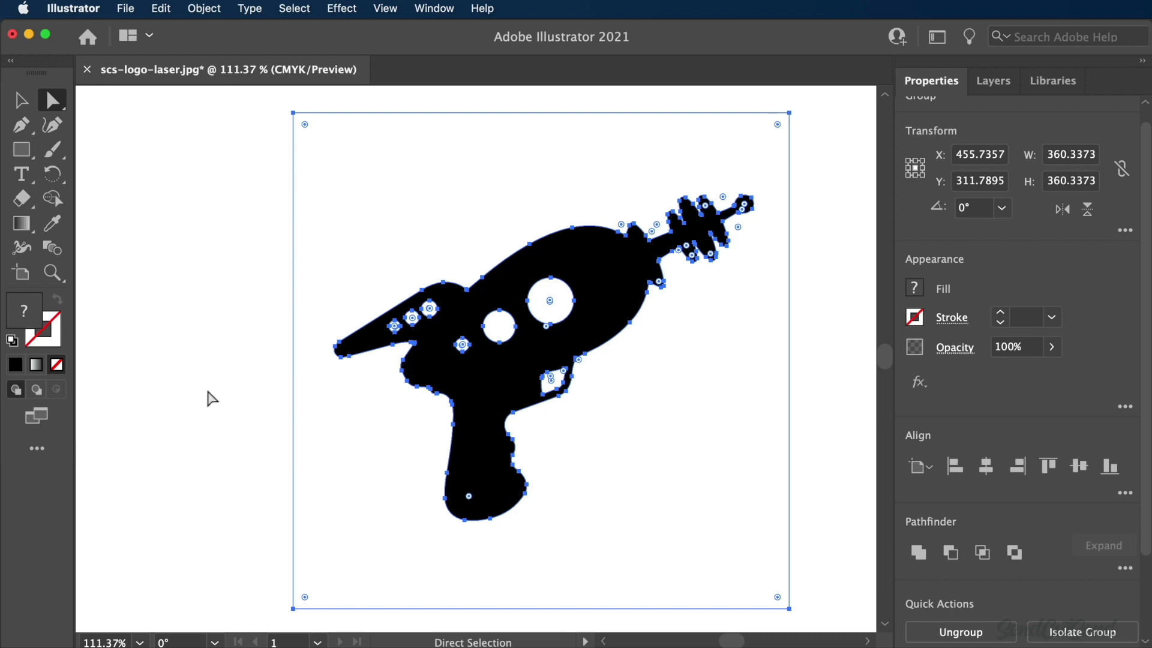
pyautogui.click(253, 422)
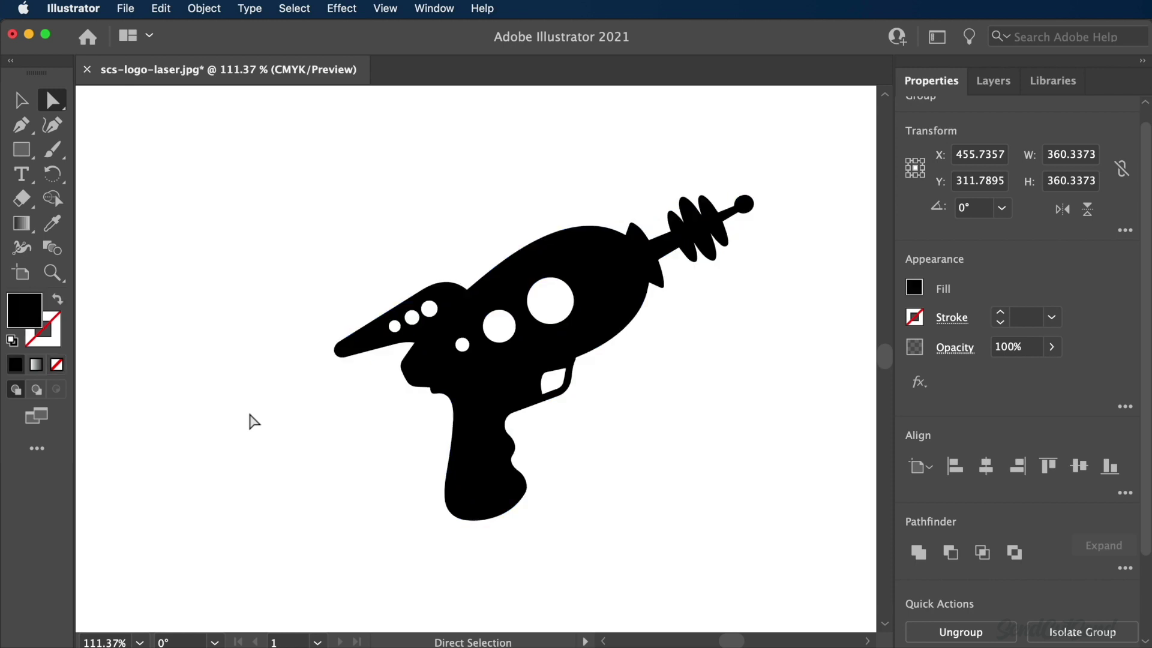
pyautogui.click(500, 330)
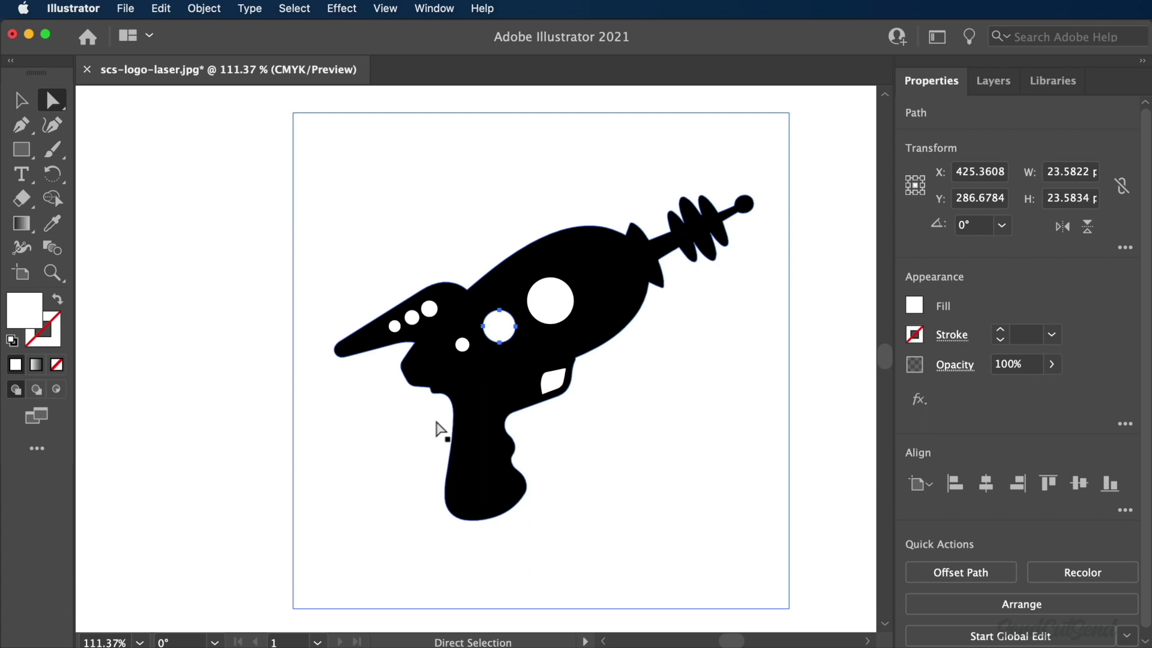
pyautogui.click(345, 467)
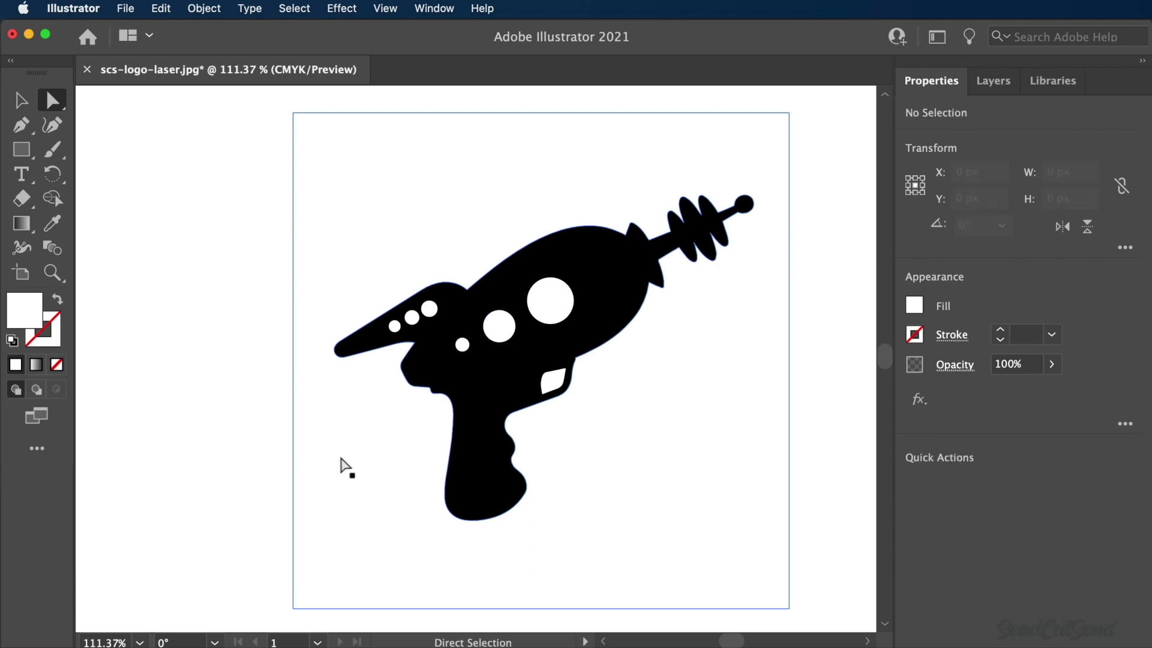
# Hide the artboard and select all shapes matching the large white circle's fill color
pyautogui.press('super+shift+h')
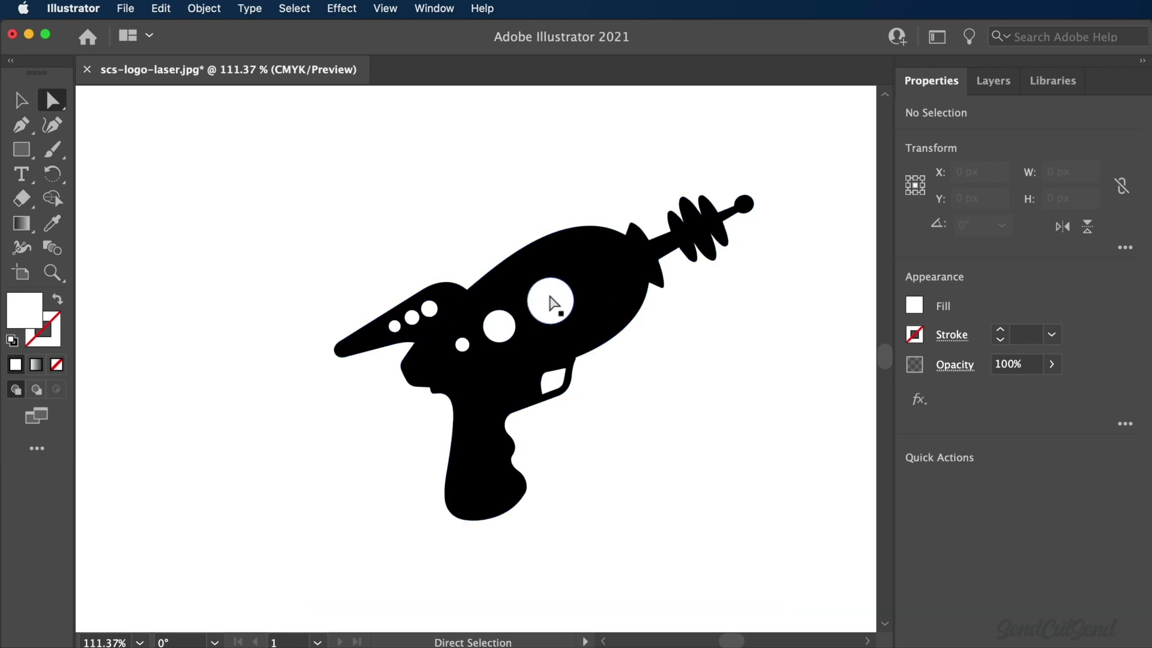
pyautogui.click(552, 297)
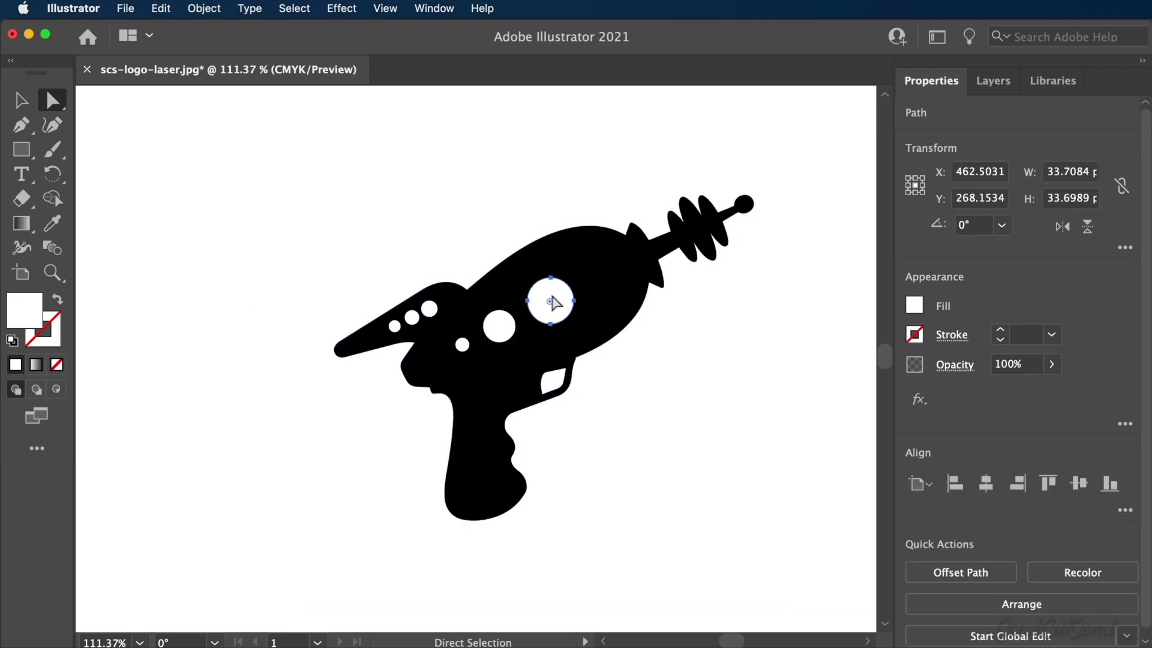
pyautogui.click(288, 11)
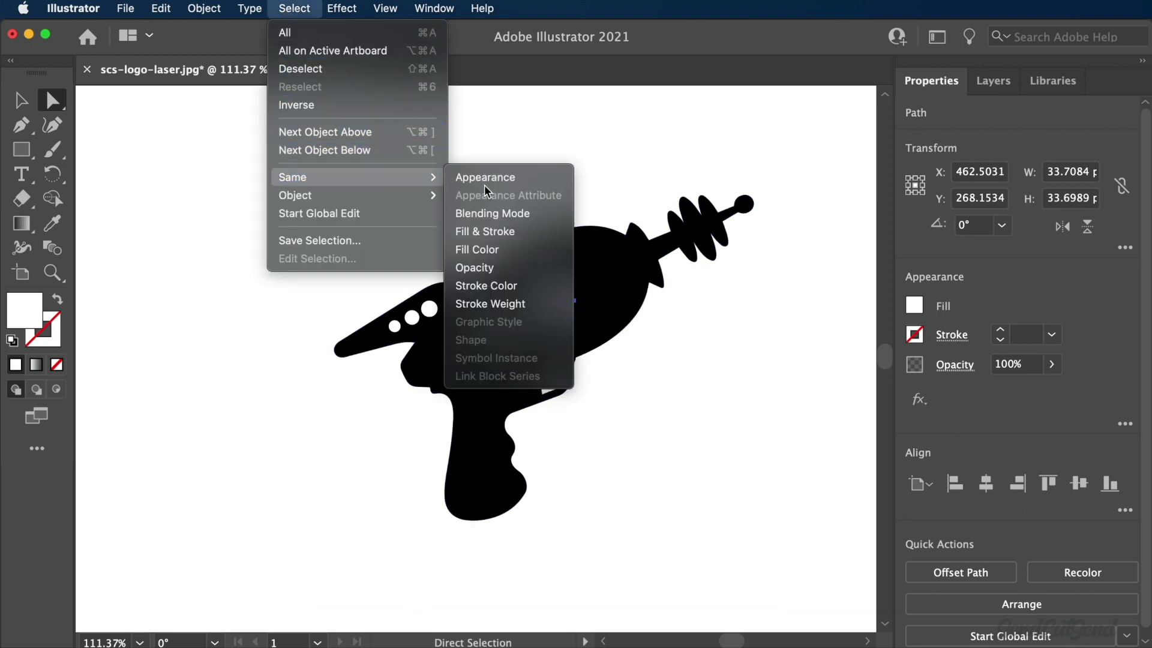
pyautogui.moveTo(292, 178)
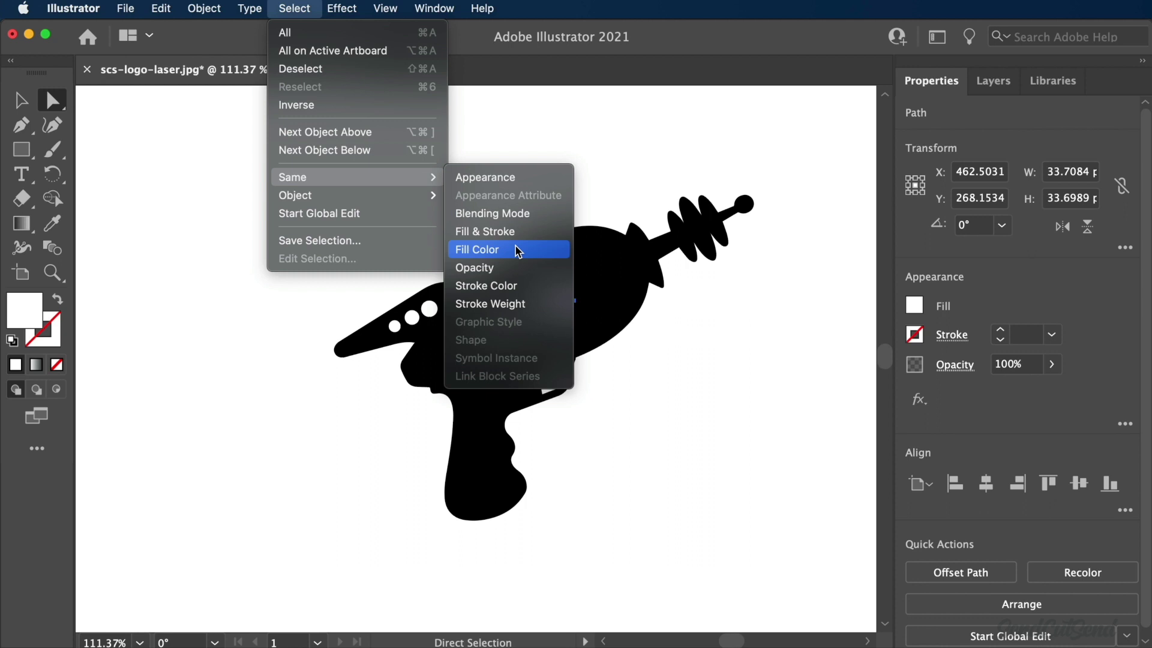
pyautogui.click(517, 251)
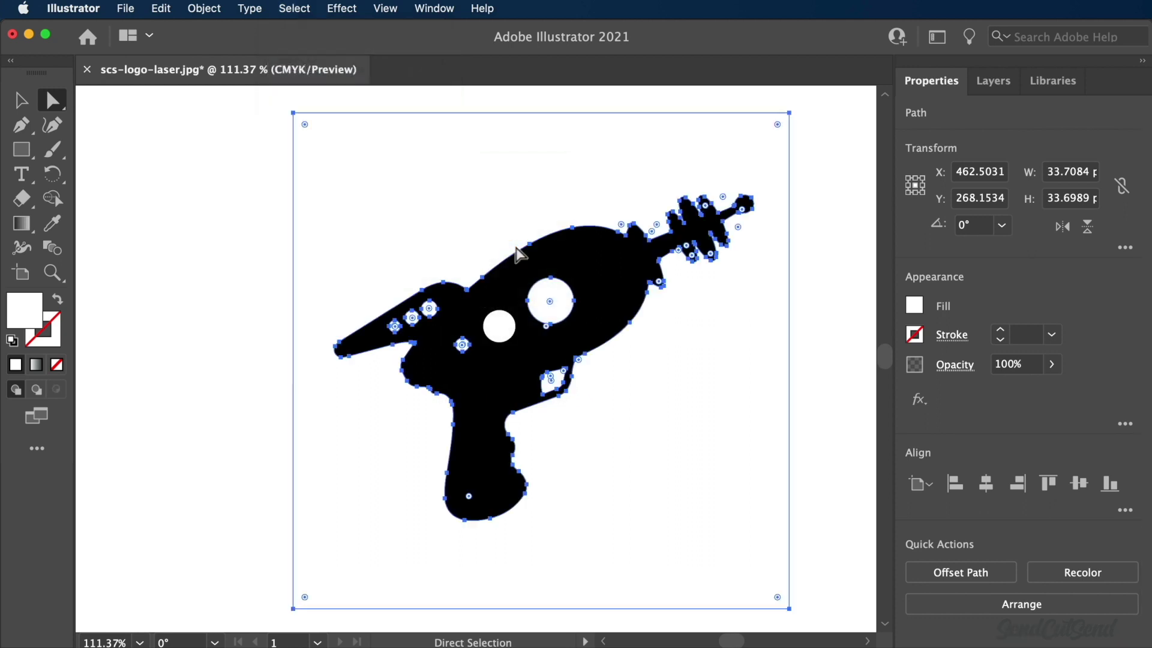
pyautogui.click(228, 276)
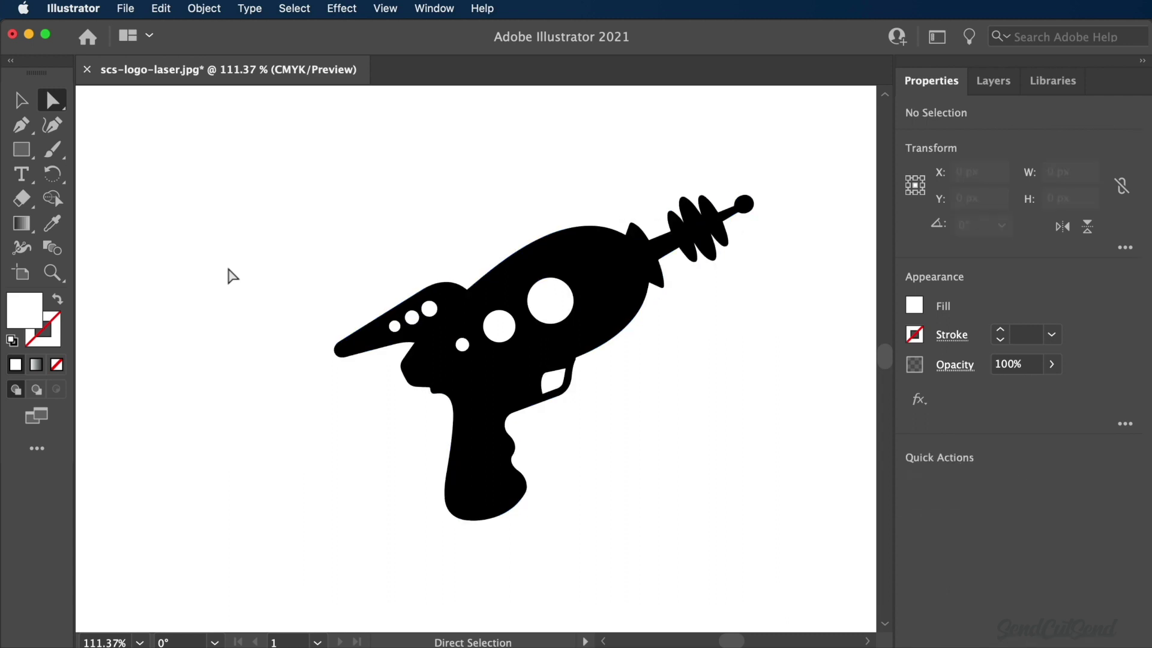
# Switch the laser-gun logo to Outline view and inspect it for stray shapes
pyautogui.click(385, 7)
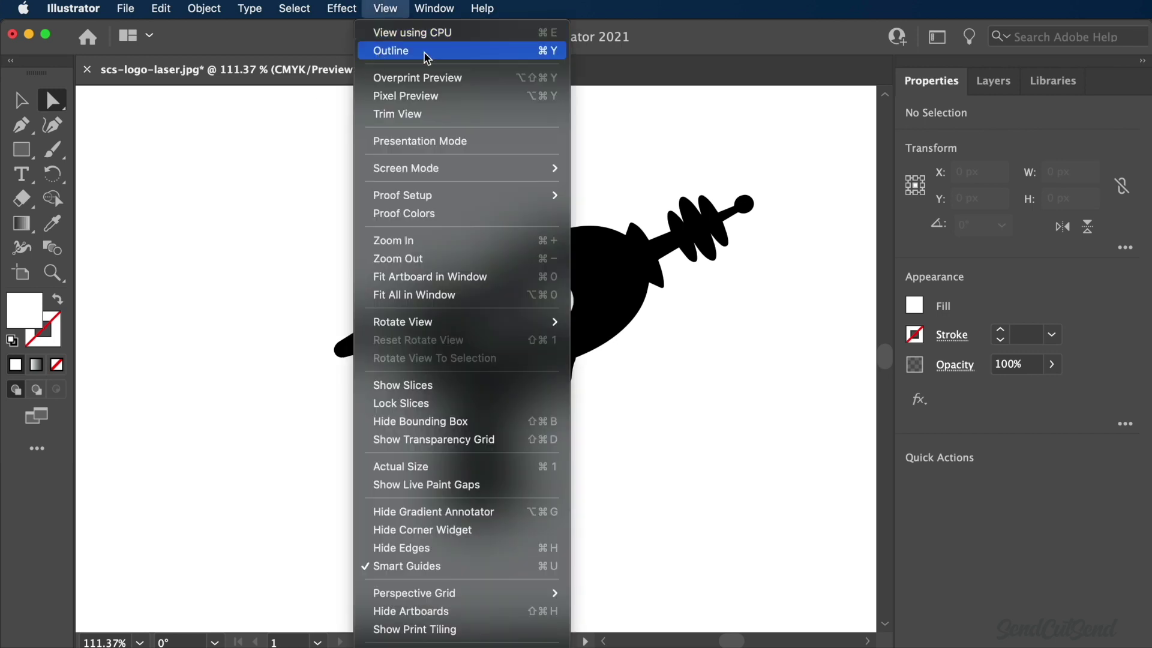
pyautogui.click(387, 51)
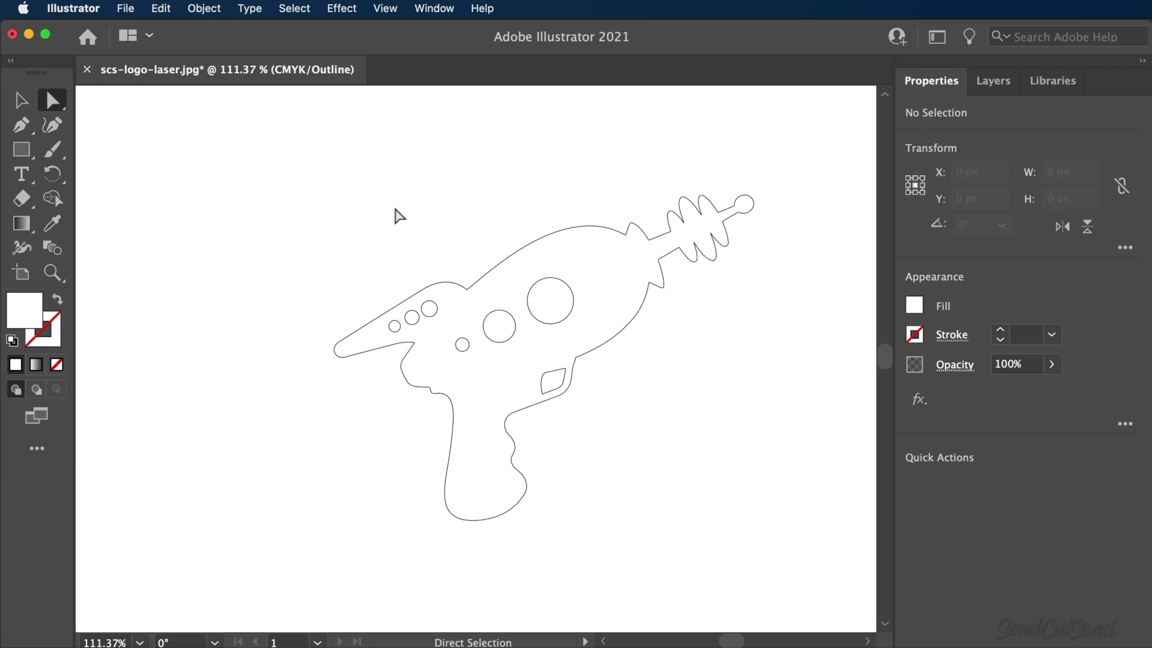
pyautogui.scroll(-5, 395, 214)
pyautogui.scroll(-3, 394, 214)
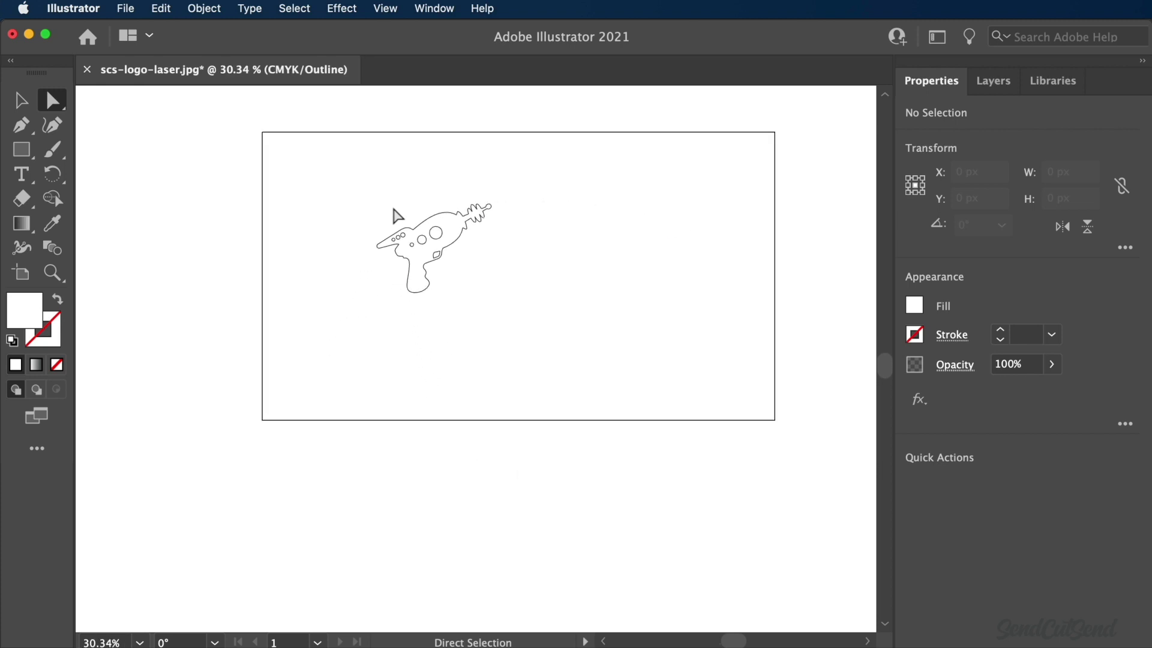
pyautogui.scroll(5, 394, 215)
pyautogui.scroll(2, 394, 215)
pyautogui.hscroll(2, 394, 215)
pyautogui.scroll(-2, 394, 214)
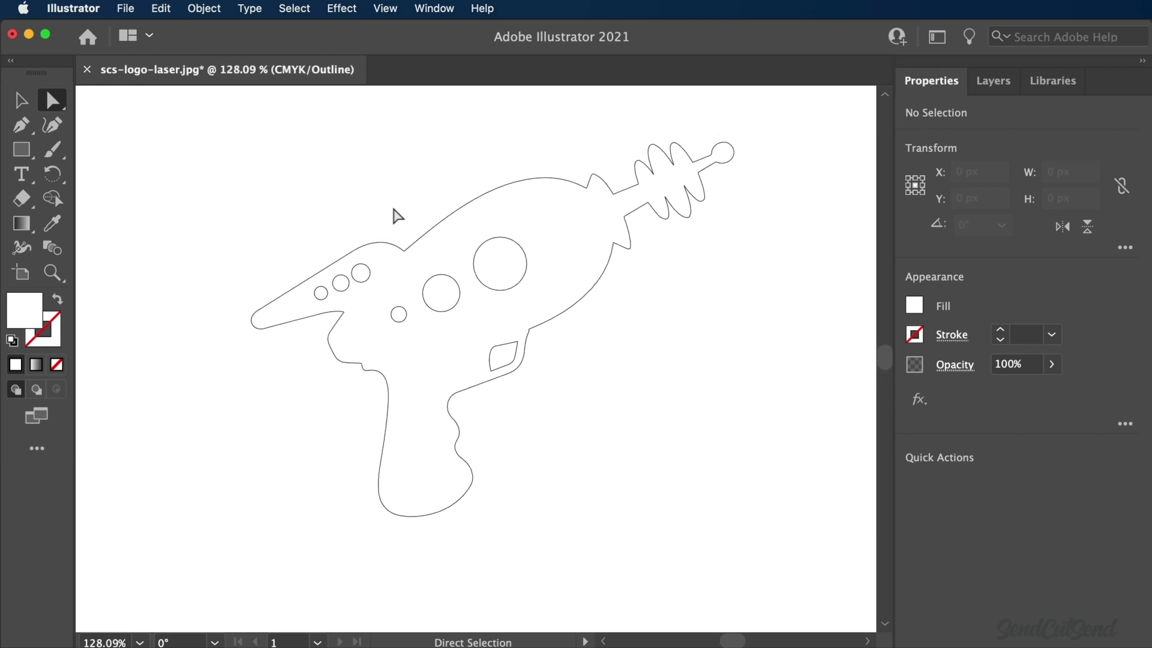
pyautogui.scroll(2, 394, 215)
pyautogui.hscroll(-1, 394, 214)
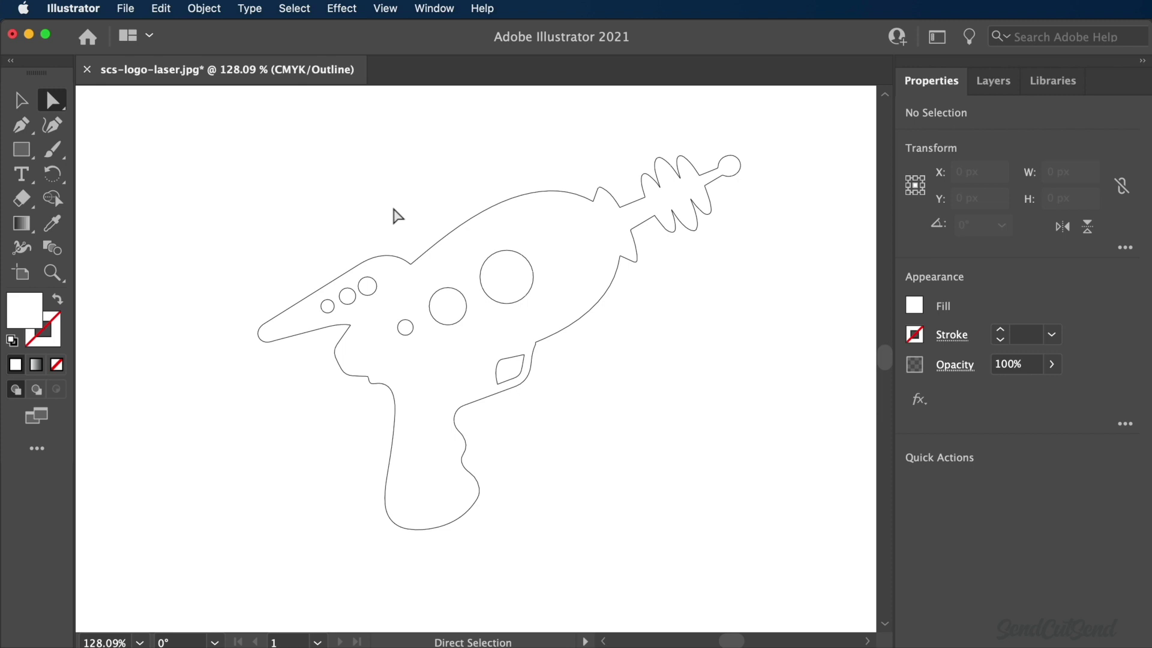
pyautogui.click(387, 9)
# Return to Preview, then Image Trace the dog-pendant image and expand it into paths
pyautogui.click(394, 50)
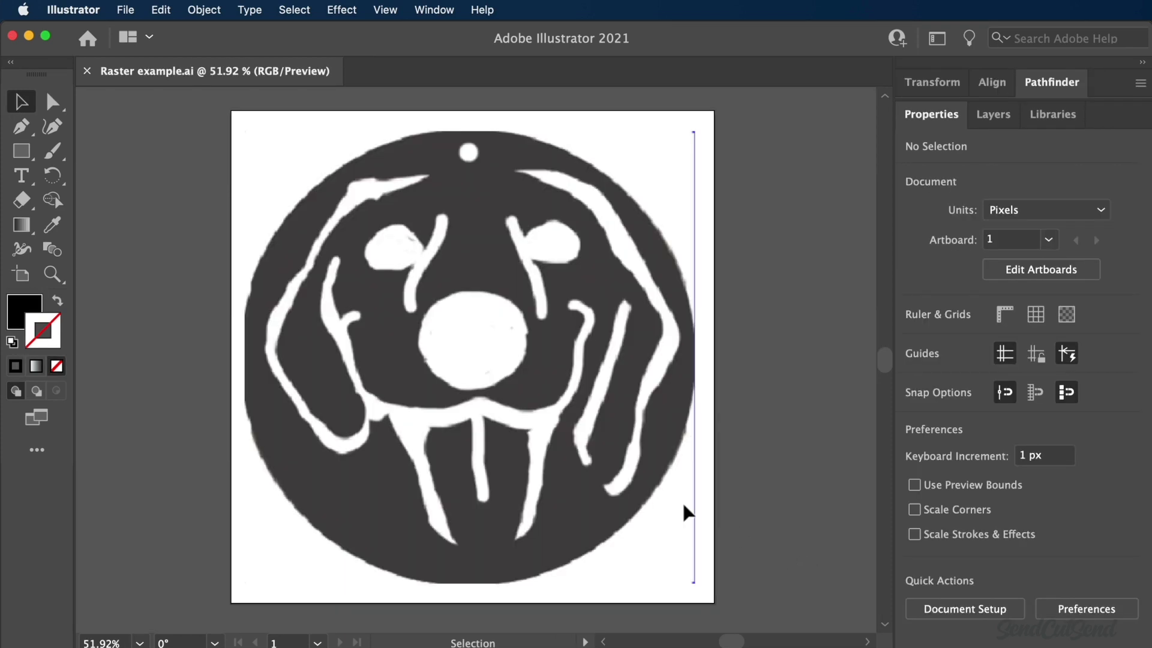
pyautogui.click(621, 484)
pyautogui.scroll(-2, 958, 572)
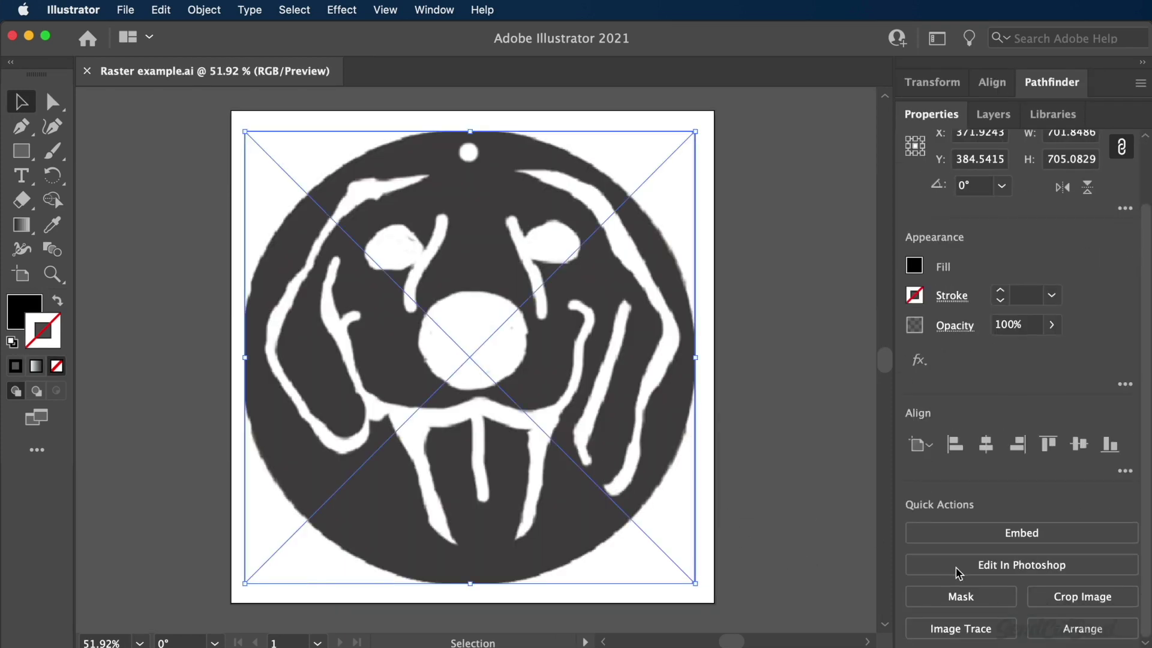
pyautogui.click(953, 627)
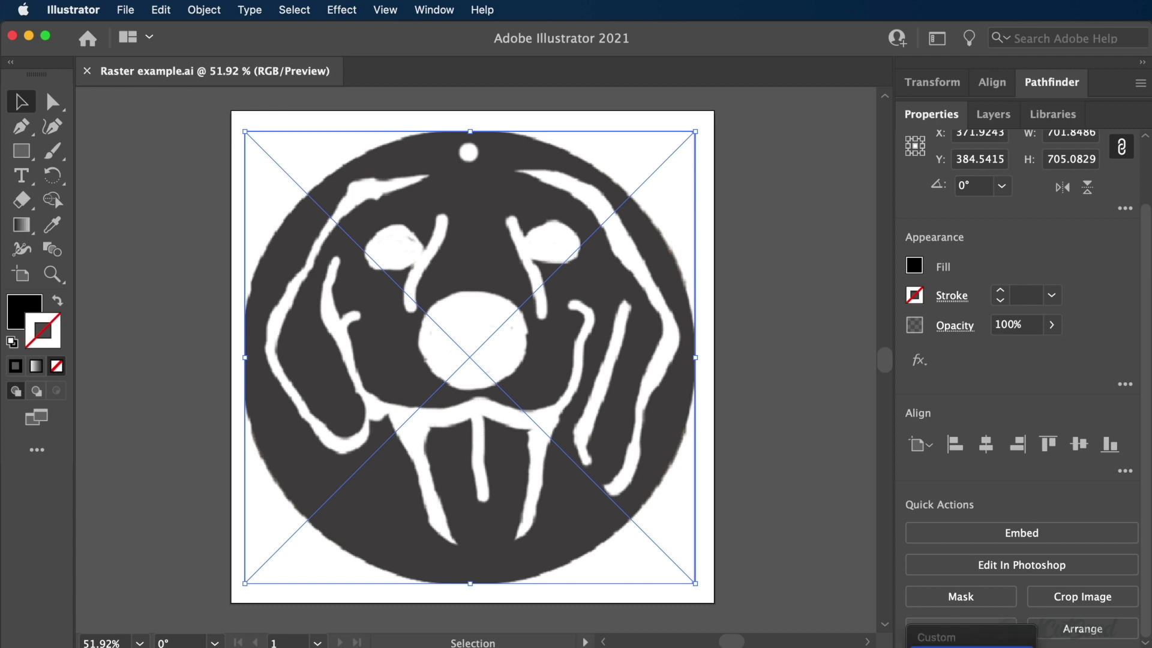
pyautogui.click(949, 630)
pyautogui.click(944, 629)
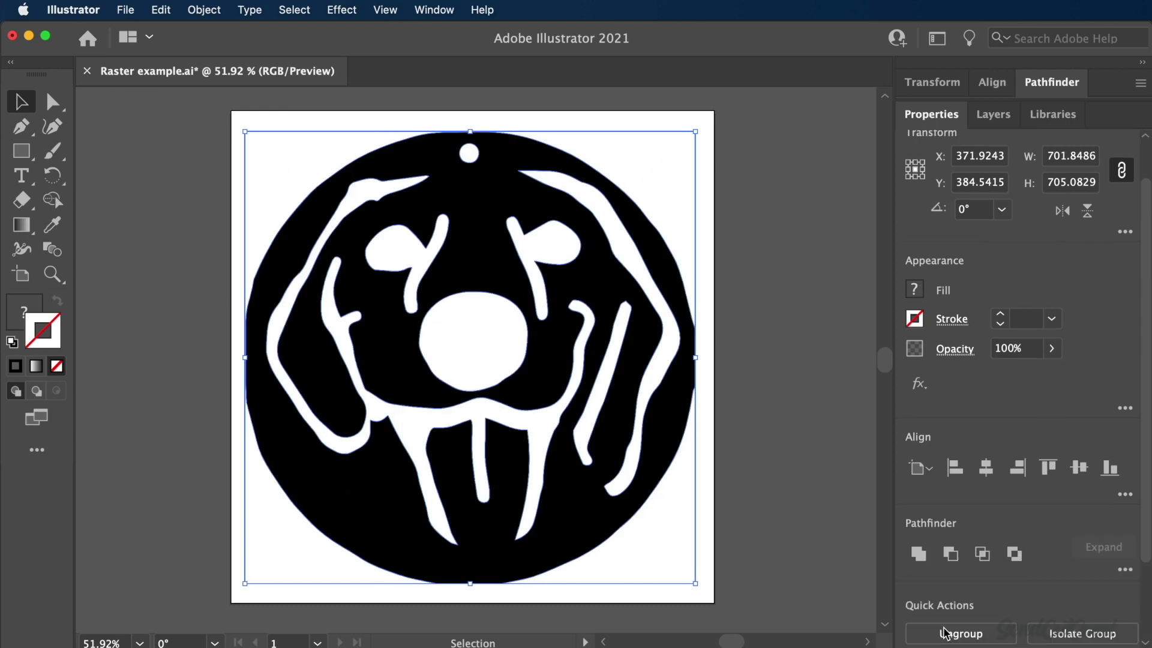
pyautogui.press('a')
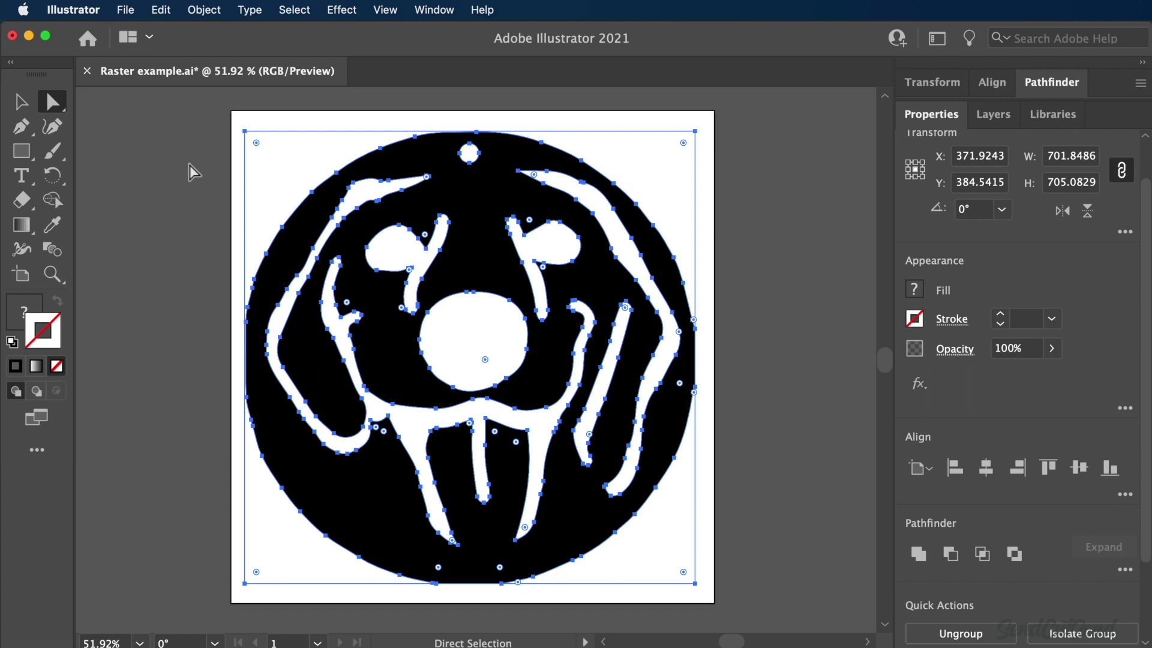
pyautogui.click(204, 11)
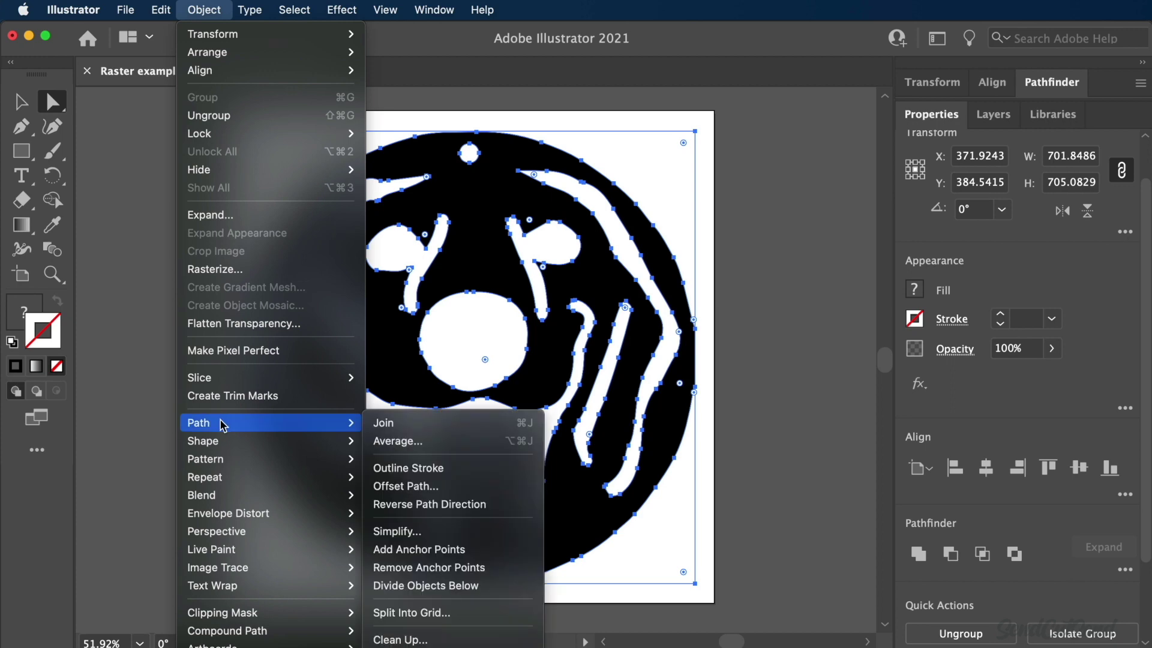
pyautogui.moveTo(198, 422)
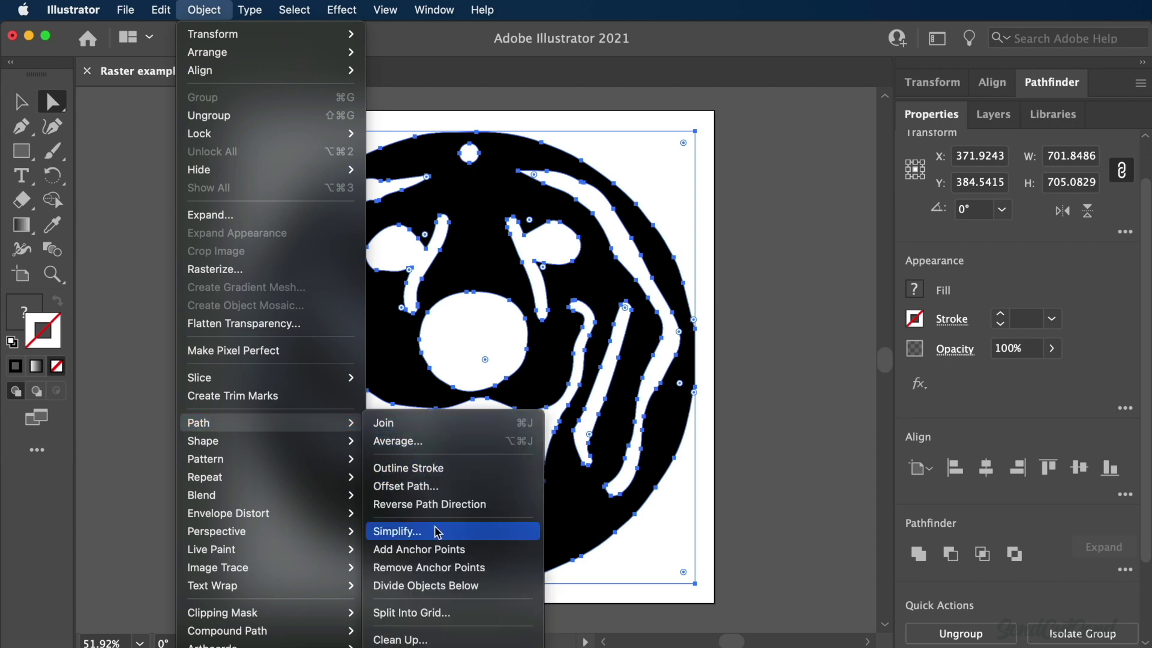
# Simplify the dog pendant with Simplify Curve near 41%, cutting 506 anchor points to about 176
pyautogui.click(437, 532)
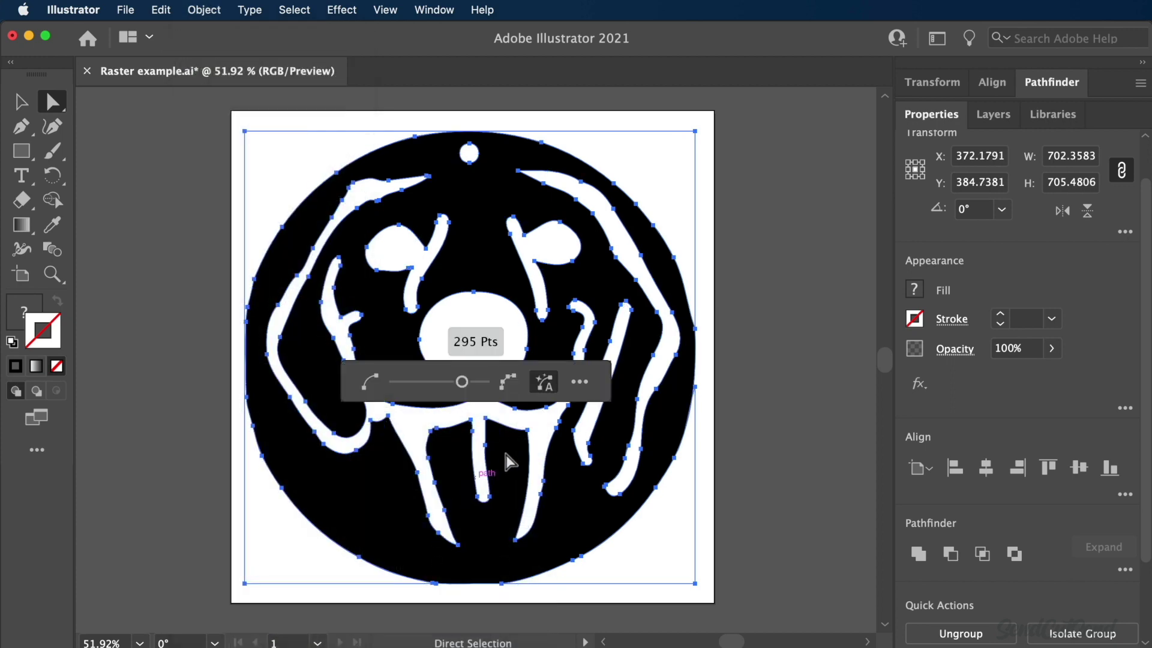
pyautogui.click(579, 382)
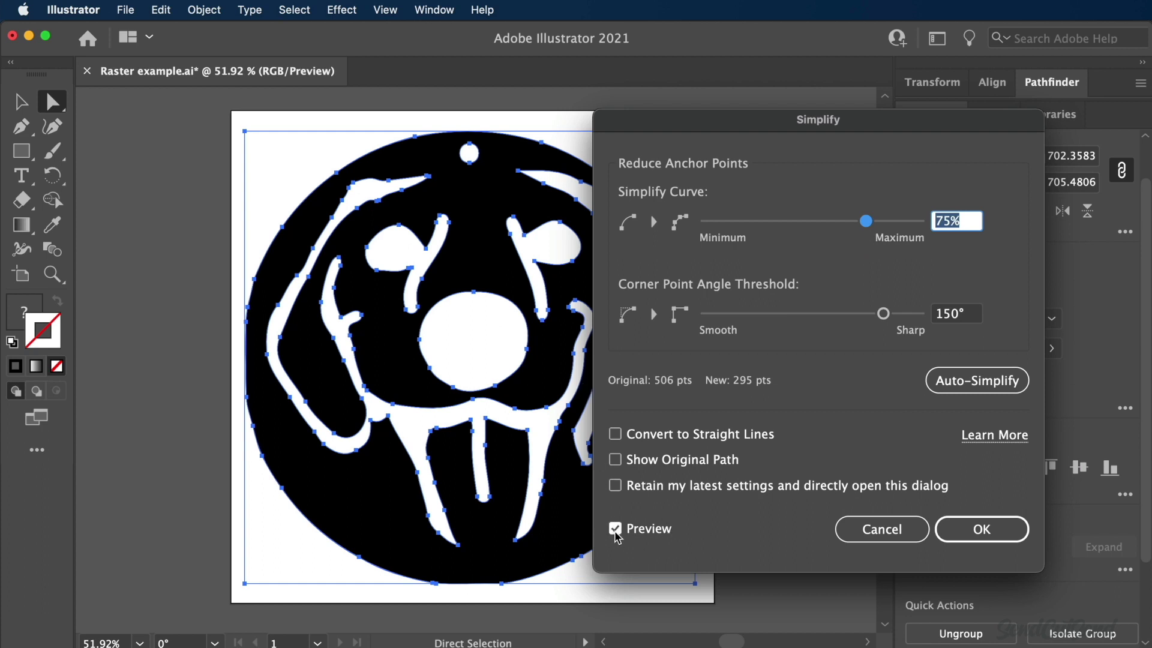
pyautogui.moveTo(866, 222); pyautogui.dragTo(820, 222)
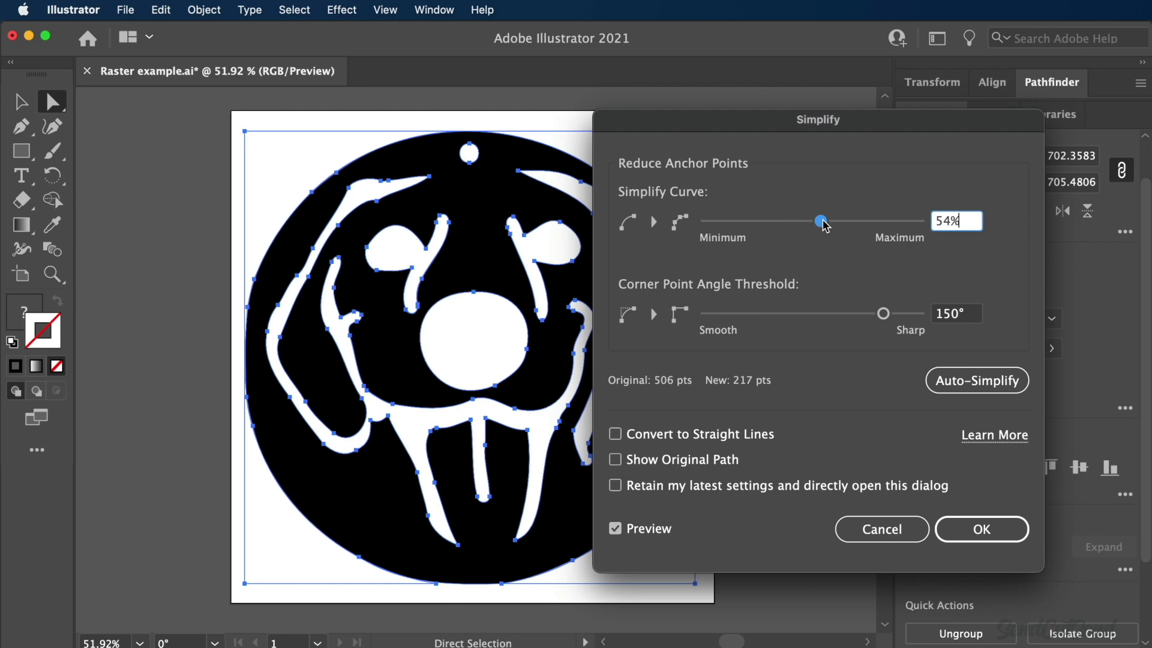
pyautogui.moveTo(790, 123); pyautogui.dragTo(871, 127)
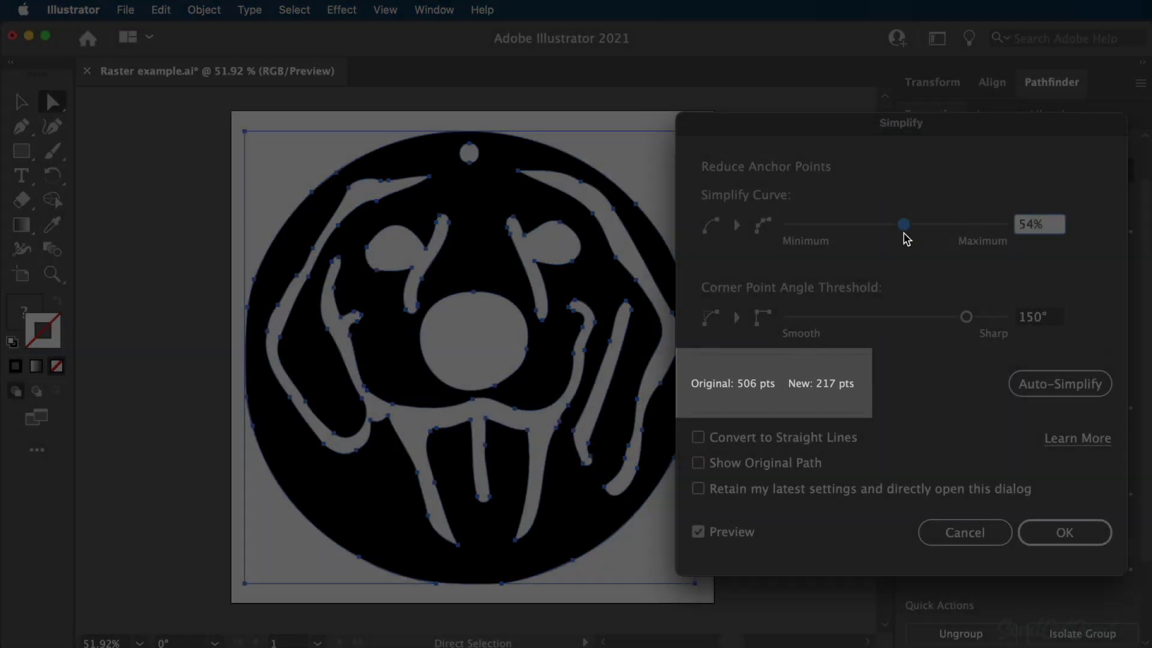
pyautogui.moveTo(904, 232)
pyautogui.mouseDown()
pyautogui.moveTo(821, 231)
pyautogui.moveTo(894, 232)
pyautogui.moveTo(880, 232)
pyautogui.mouseUp()
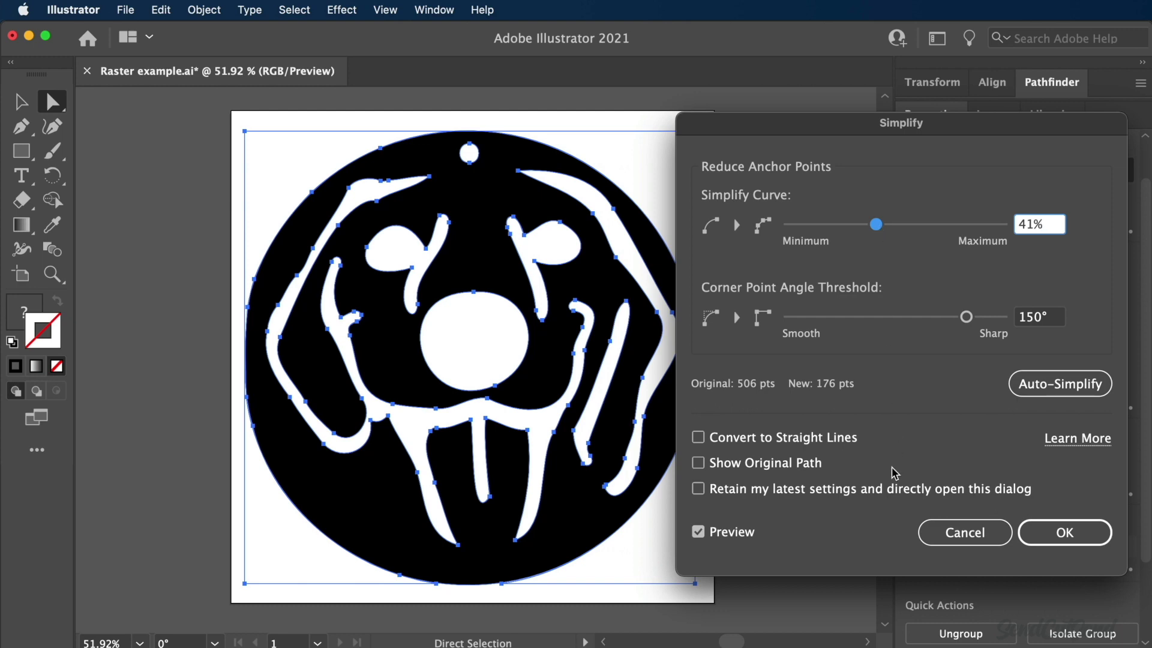
# Apply the simplification and set the document units to inches
pyautogui.click(1055, 533)
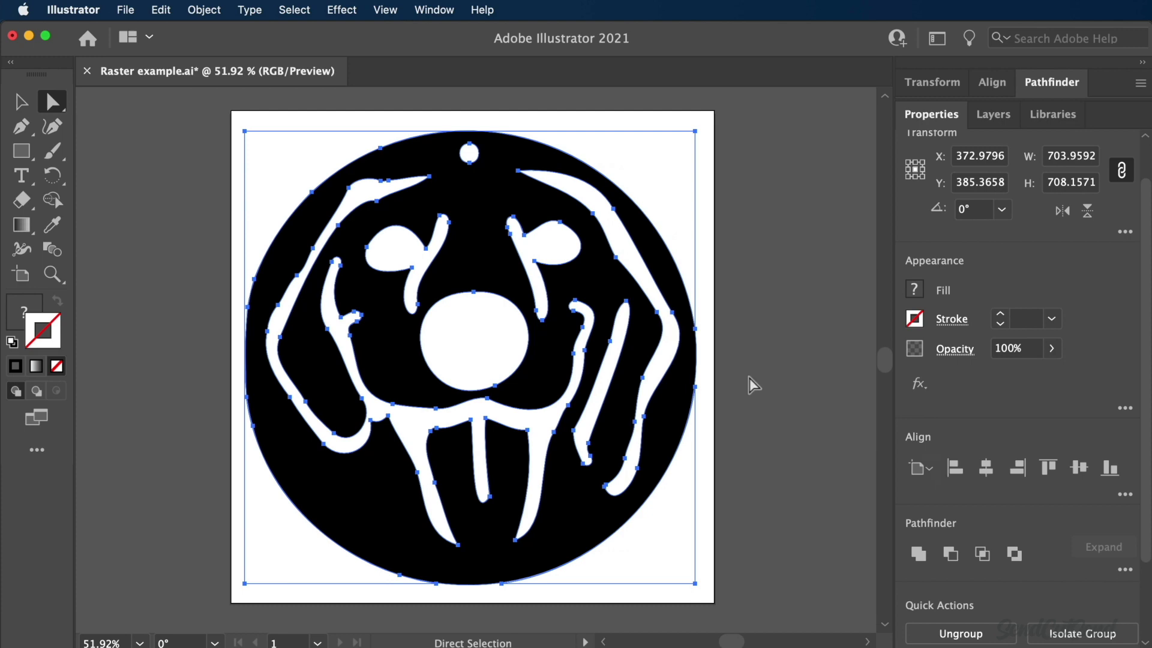
pyautogui.click(22, 102)
pyautogui.click(157, 188)
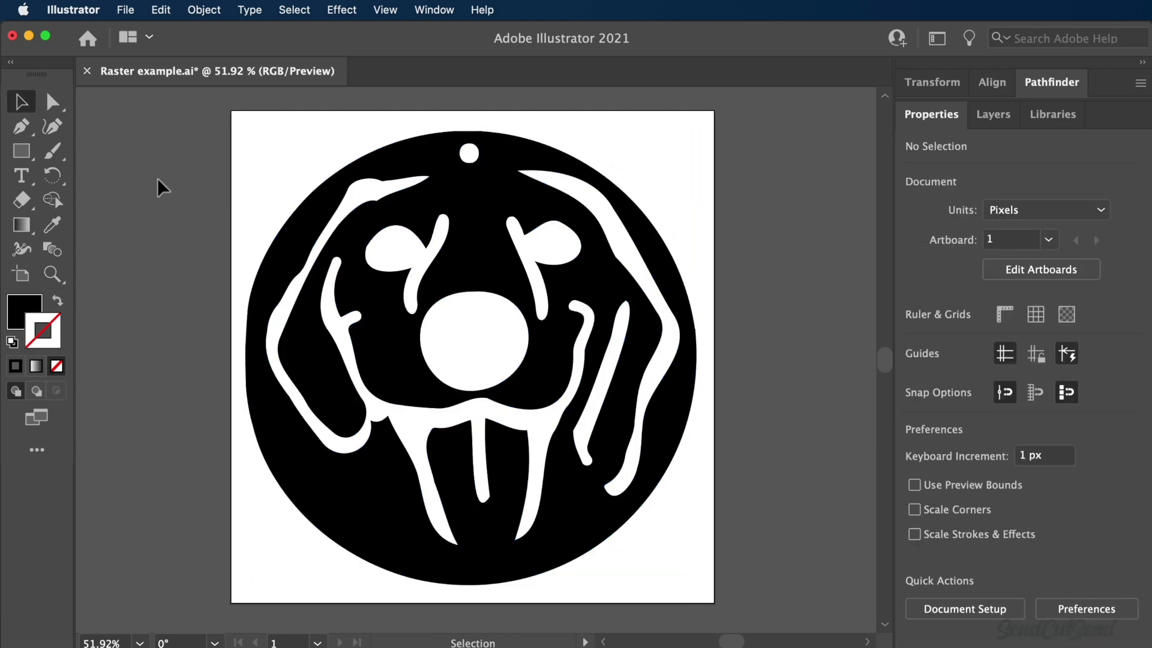
pyautogui.click(1014, 210)
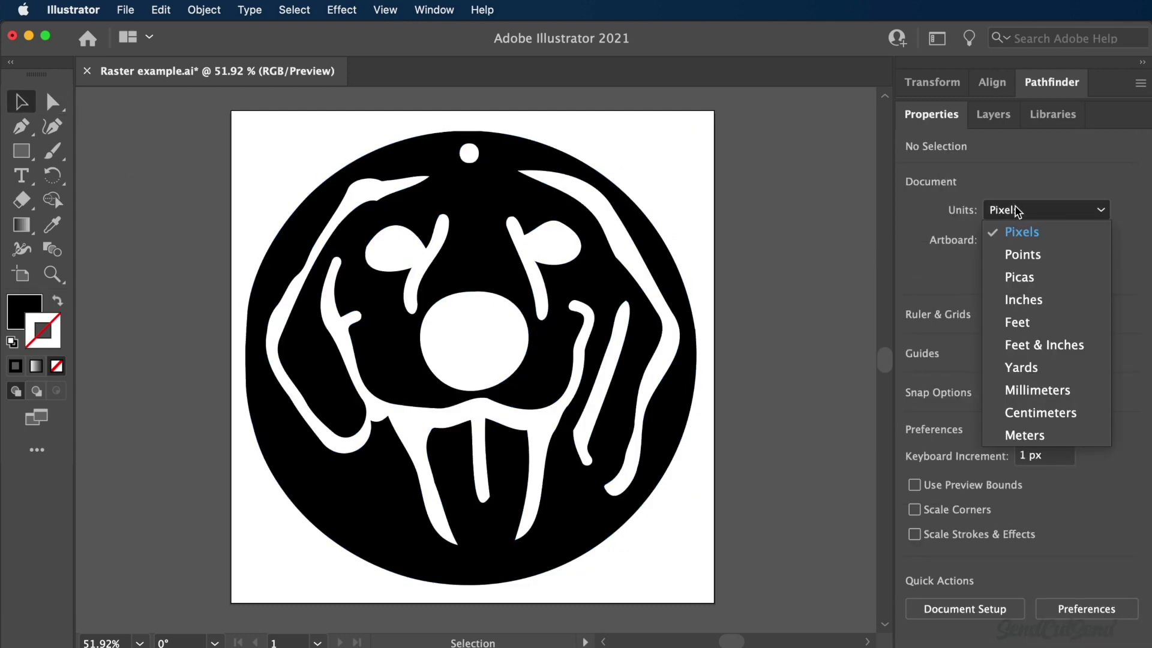
pyautogui.click(1020, 300)
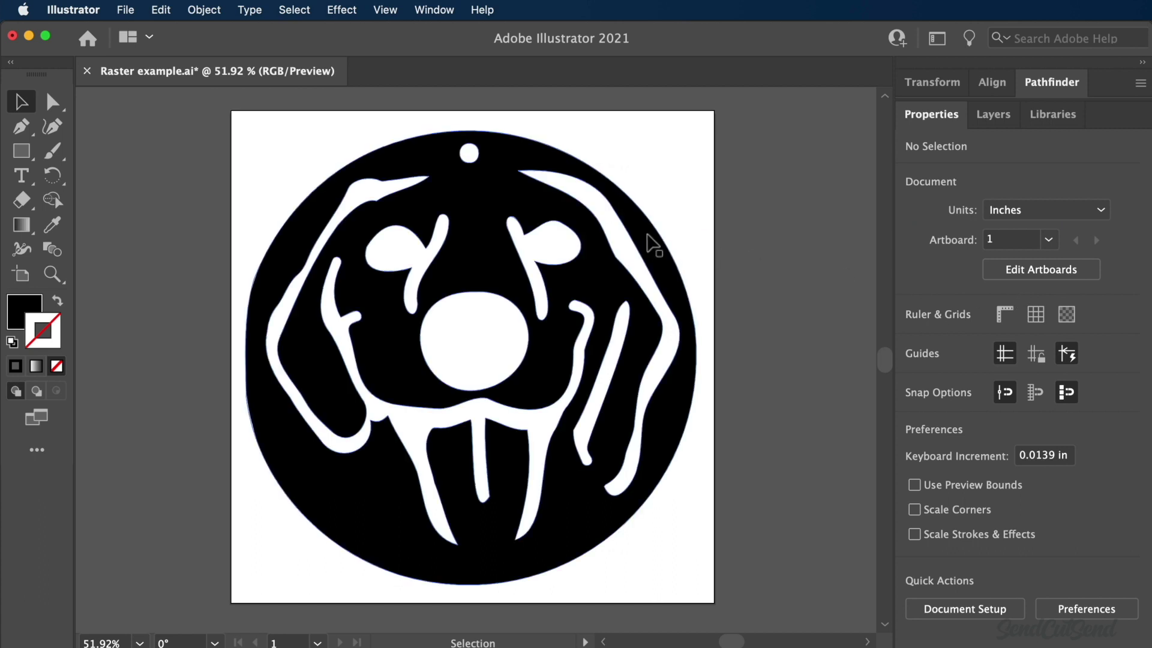
# Resize the dog pendant artwork proportionally to 5 inches wide
pyautogui.click(652, 241)
pyautogui.doubleClick(1072, 207)
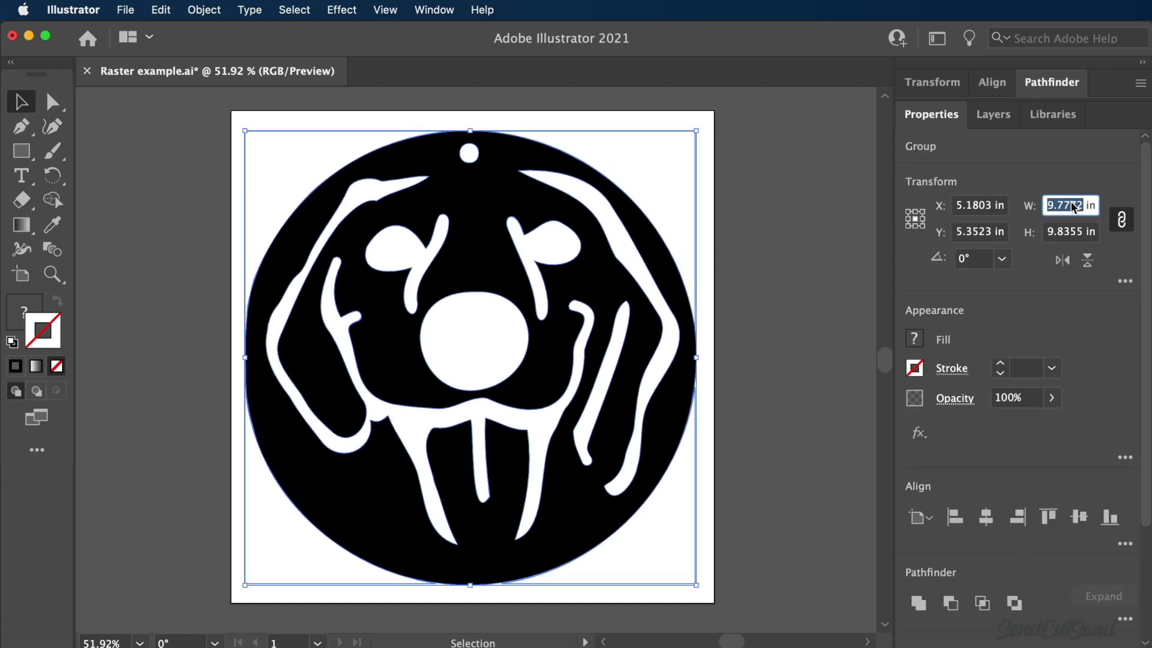
pyautogui.write('5')
pyautogui.press('Return')
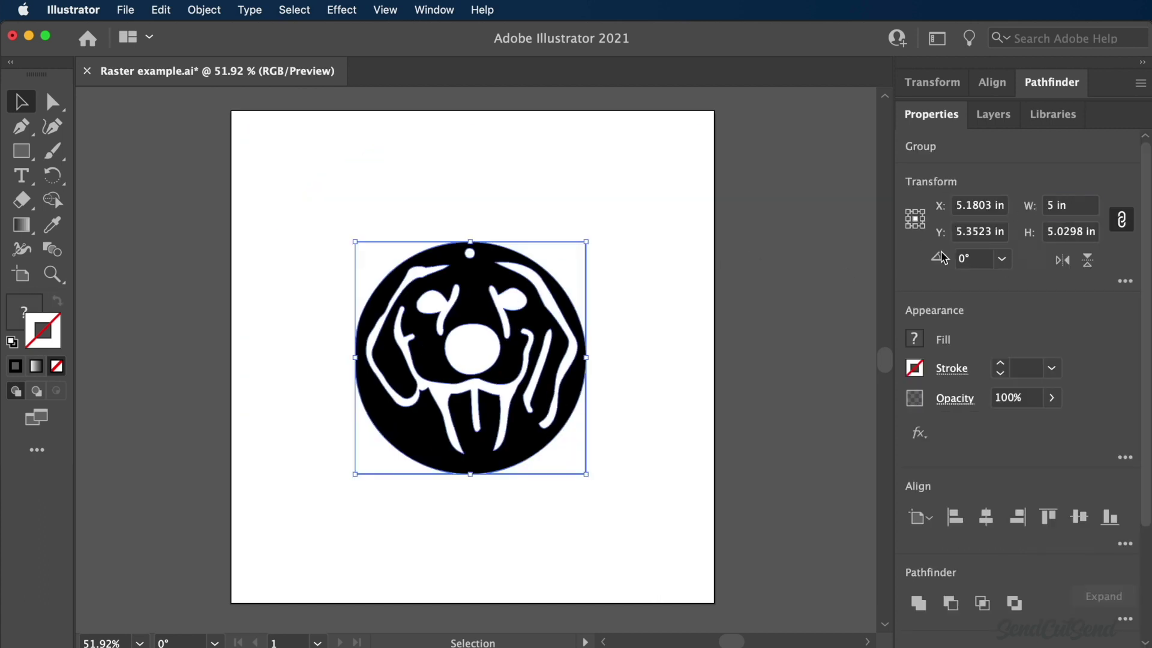
pyautogui.click(730, 405)
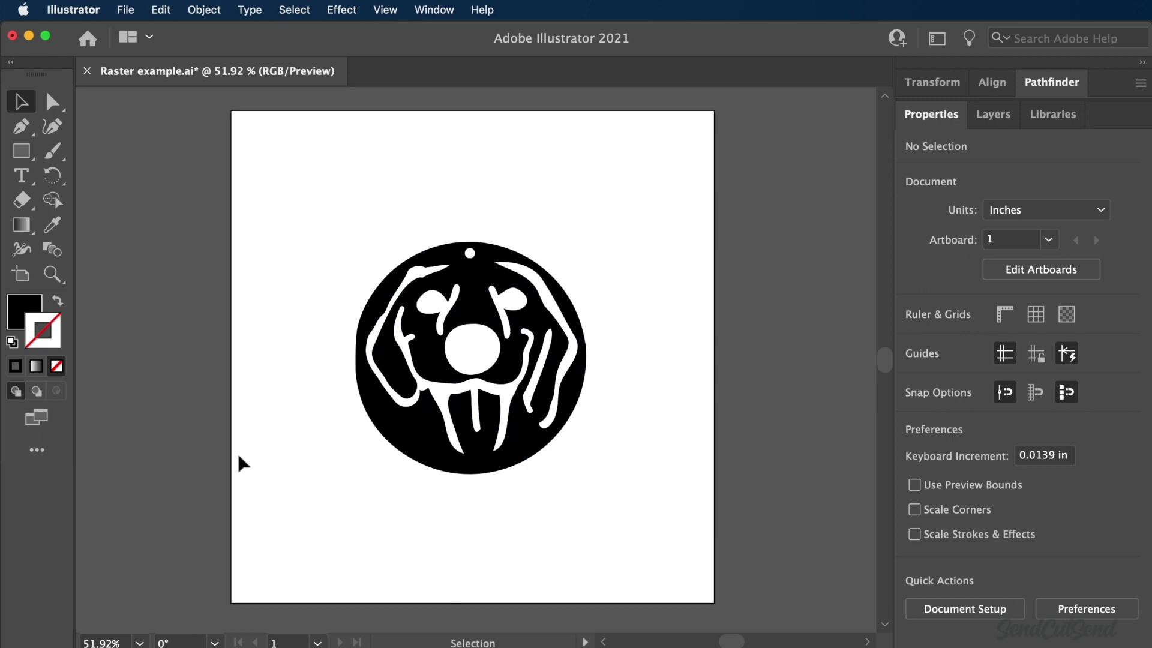